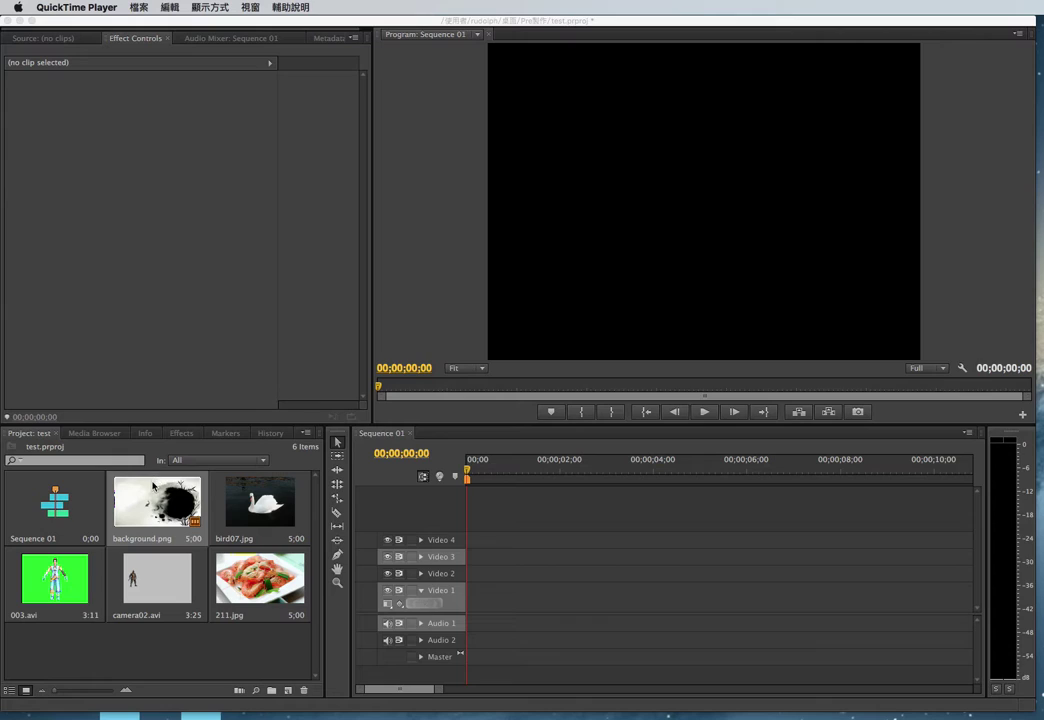
Bring the Premiere Pro window with project 'test' and its empty Sequence 01 to the front.
{"action": "left_click", "coordinate": [136, 420]}
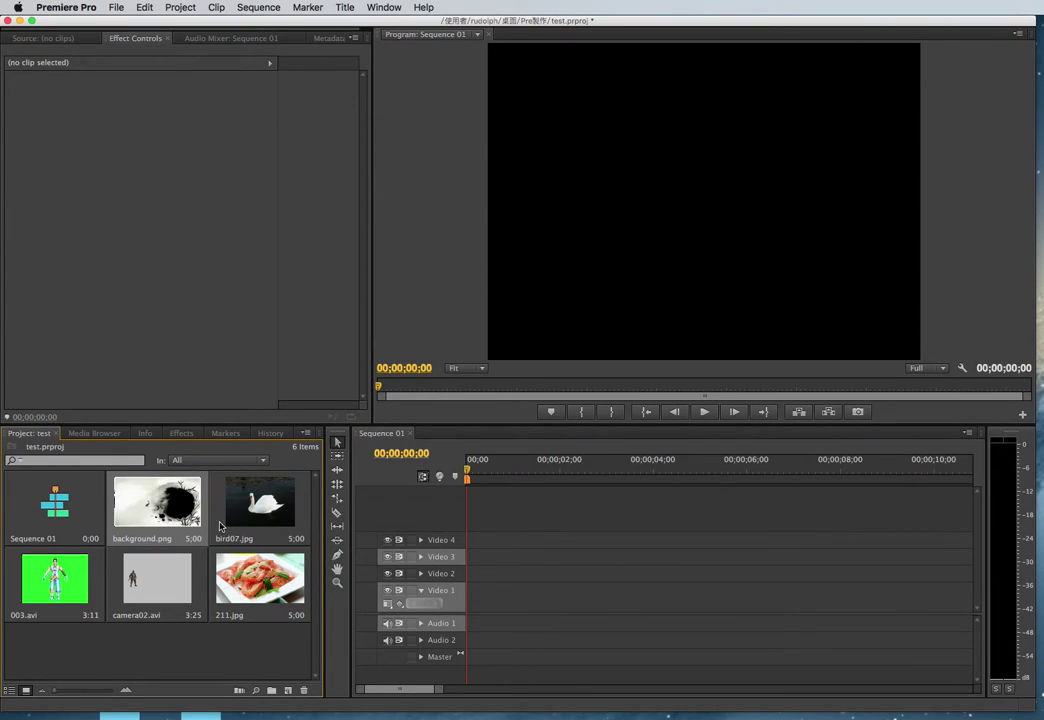
Place background.png on Video 1 and select it to show its effect properties.
{"action": "left_click_drag", "start_coordinate": [185, 510], "coordinate": [440, 598]}
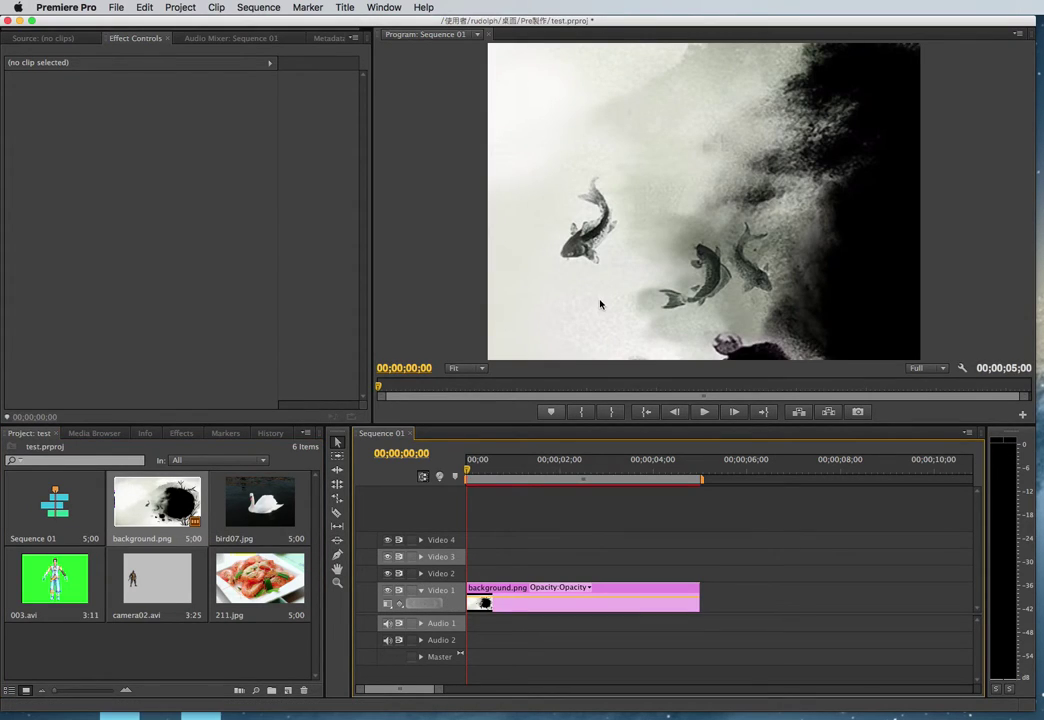
{"action": "key", "text": "Right"}
{"action": "key", "text": "Right"}
{"action": "key", "text": "Right"}
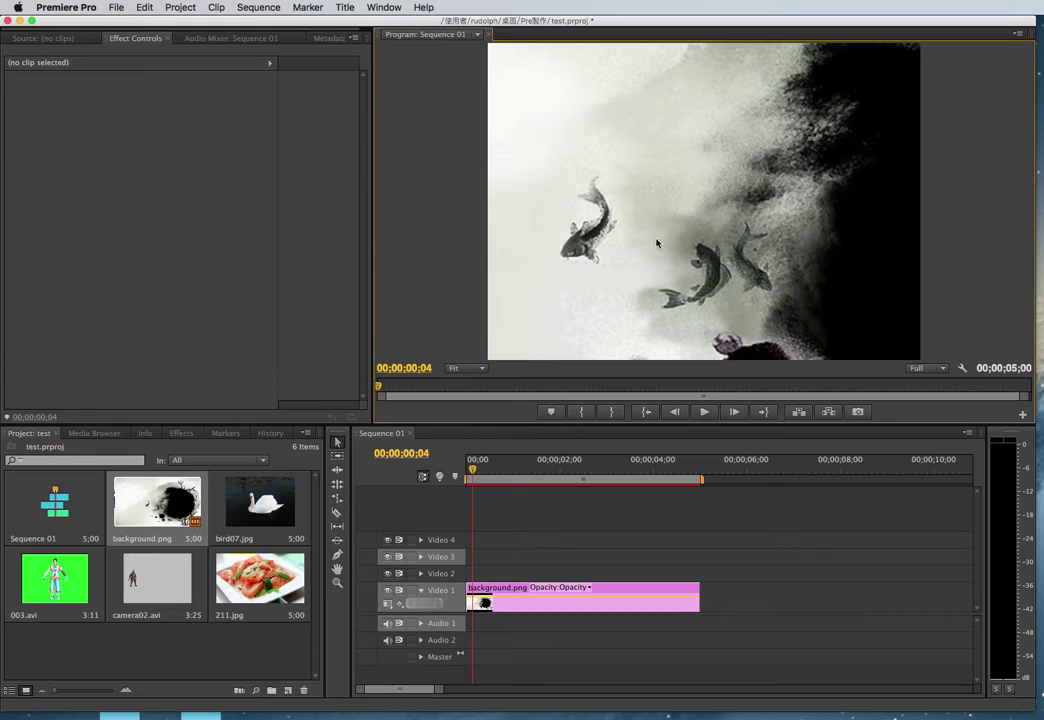
{"action": "left_click", "coordinate": [671, 242]}
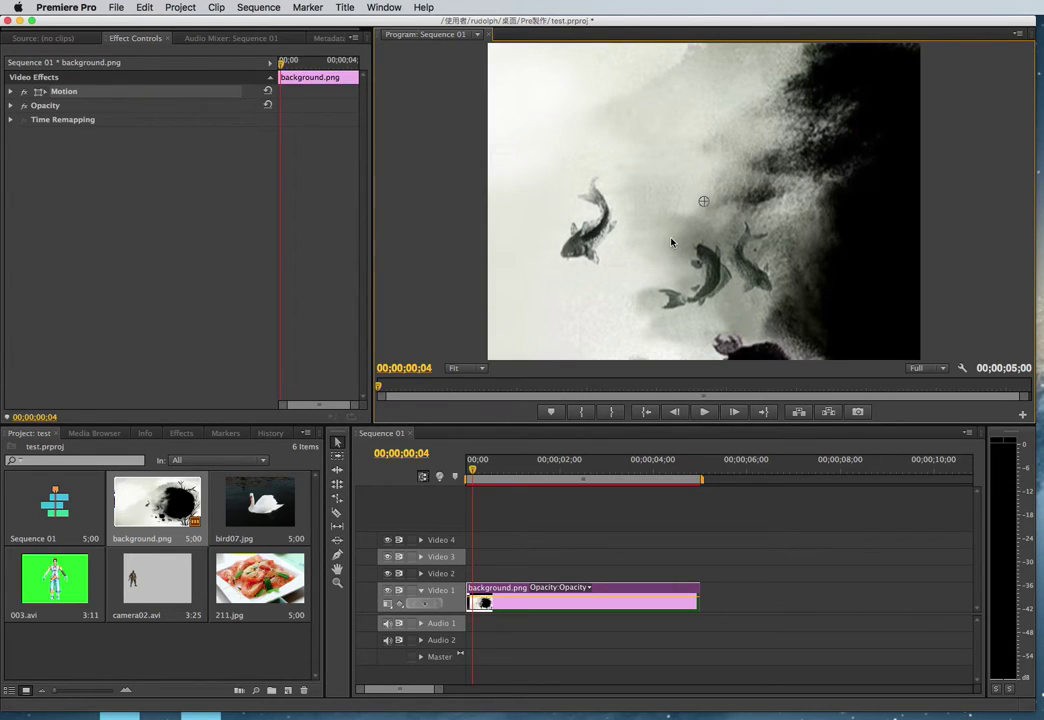
{"action": "left_click", "coordinate": [30, 38]}
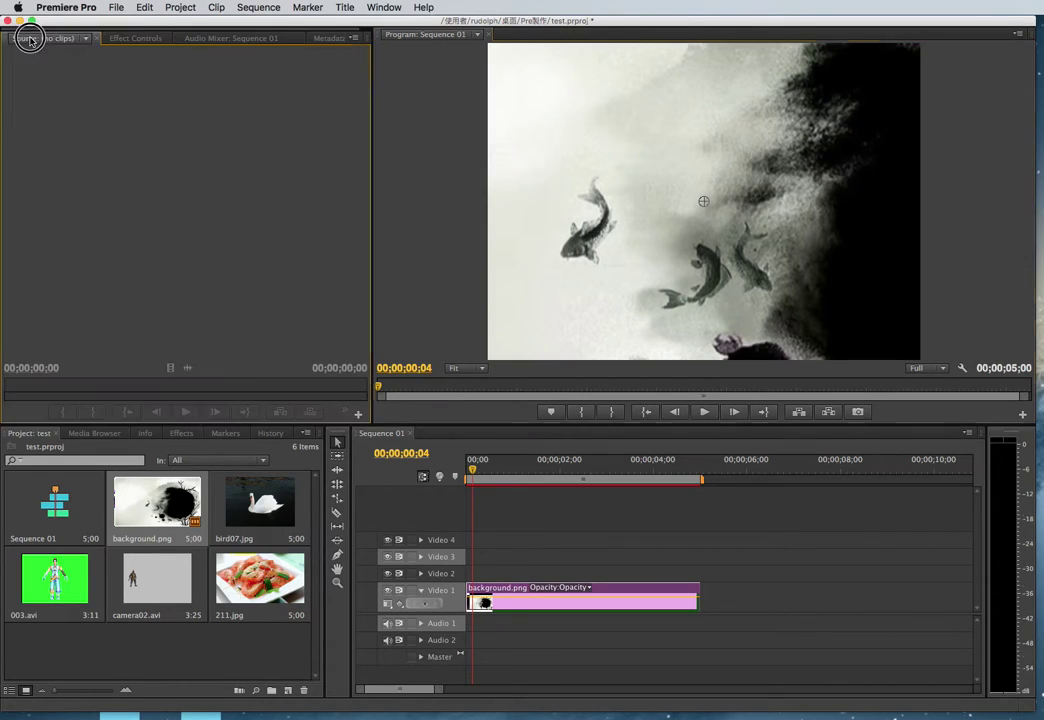
{"action": "left_click", "coordinate": [132, 39]}
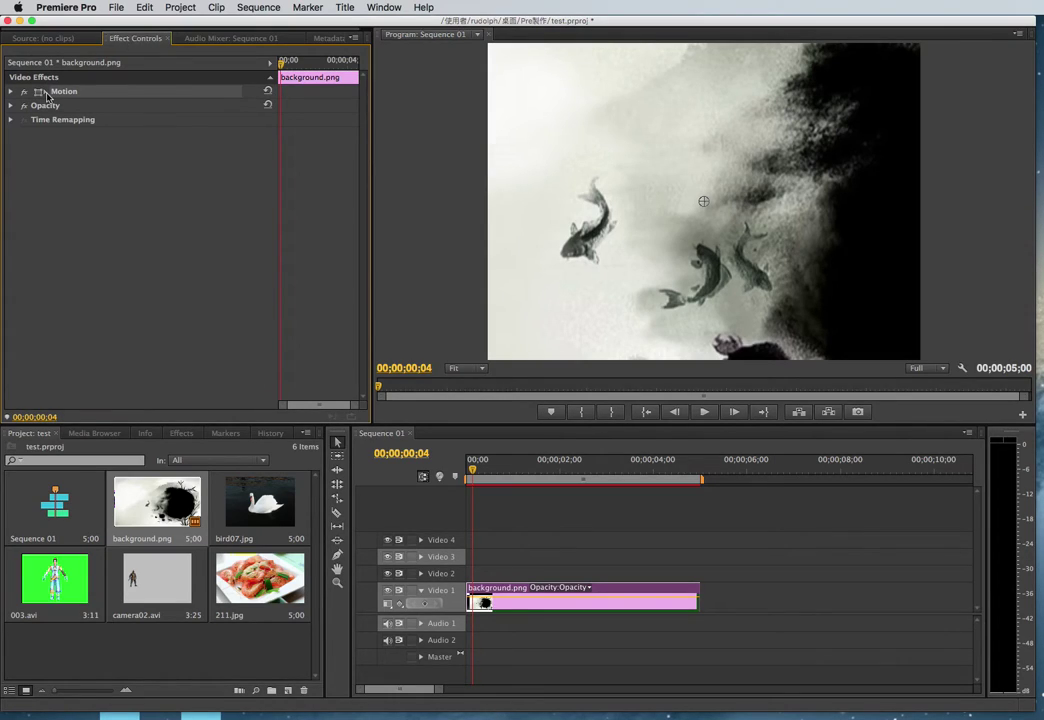
Scale background.png to 55 with Position X 255, and move it to Video 2.
{"action": "left_click", "coordinate": [11, 92]}
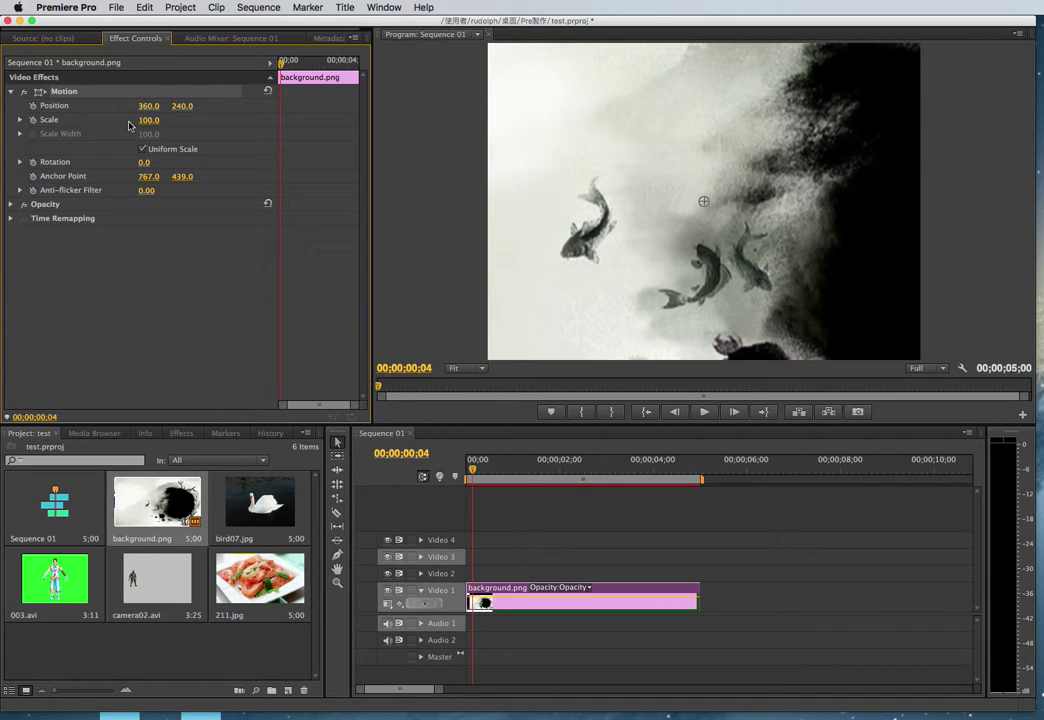
{"action": "left_click_drag", "start_coordinate": [148, 120], "coordinate": [102, 120]}
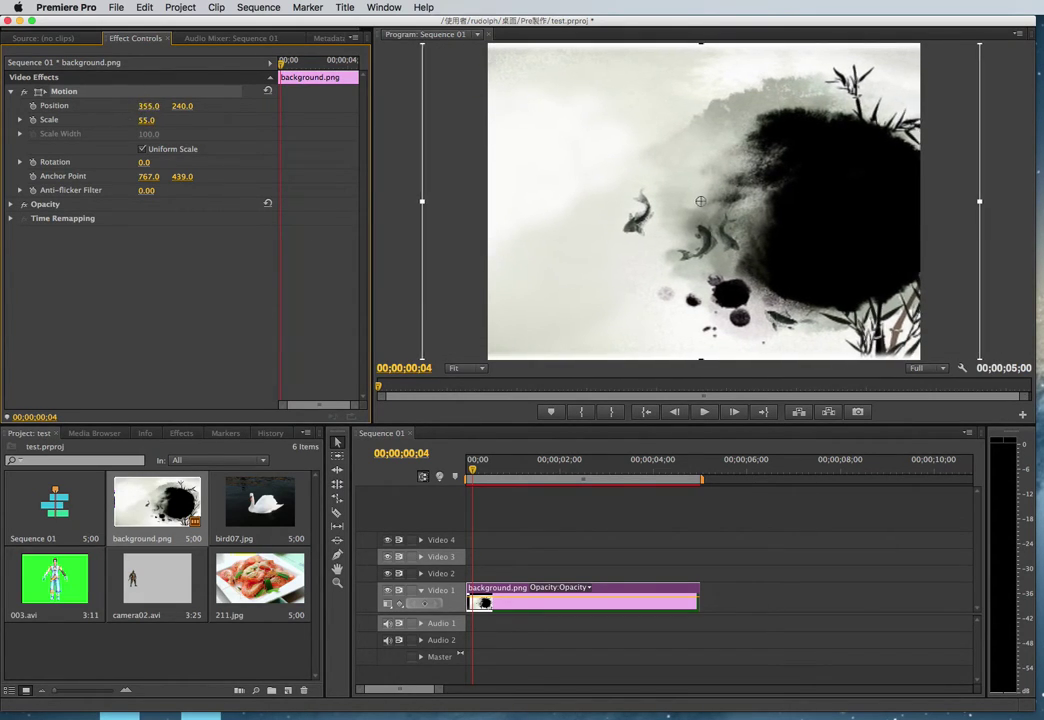
{"action": "left_click_drag", "start_coordinate": [148, 106], "coordinate": [75, 106]}
{"action": "mouse_move", "coordinate": [148, 106]}
{"action": "left_mouse_down"}
{"action": "mouse_move", "coordinate": [122, 106]}
{"action": "mouse_move", "coordinate": [143, 106]}
{"action": "left_mouse_up"}
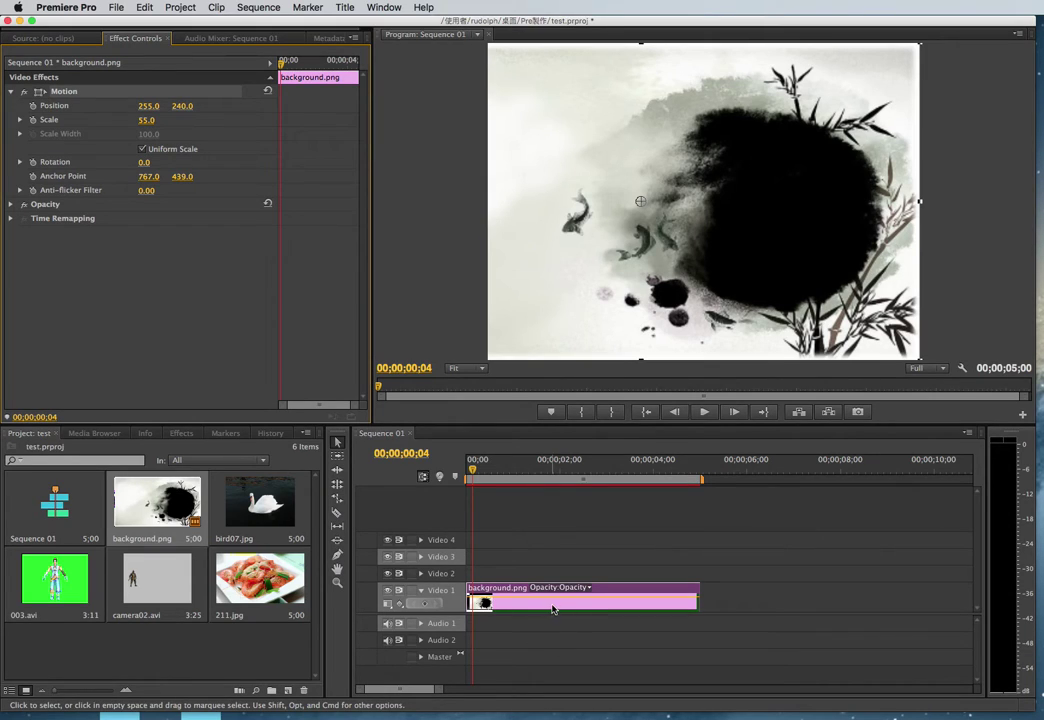
{"action": "left_click_drag", "start_coordinate": [546, 592], "coordinate": [545, 575]}
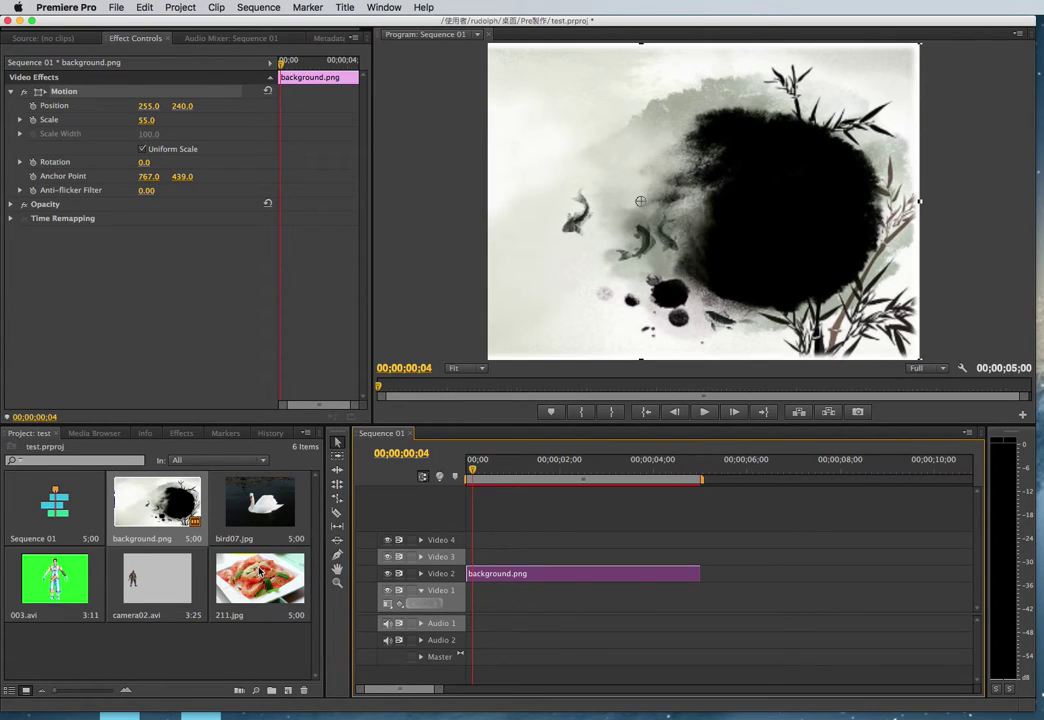
Place 211.jpg at the start of Video 1 below background.png and rewind the playhead.
{"action": "left_click_drag", "start_coordinate": [256, 568], "coordinate": [478, 600]}
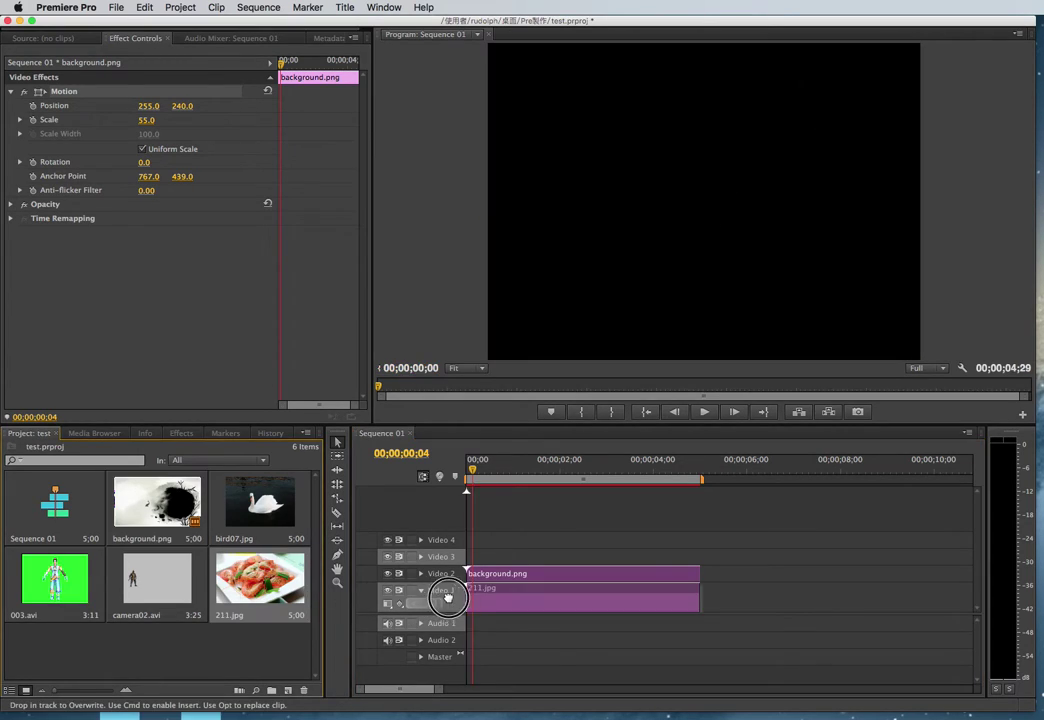
{"action": "left_click", "coordinate": [464, 469]}
{"action": "left_click_drag", "start_coordinate": [464, 469], "coordinate": [458, 469]}
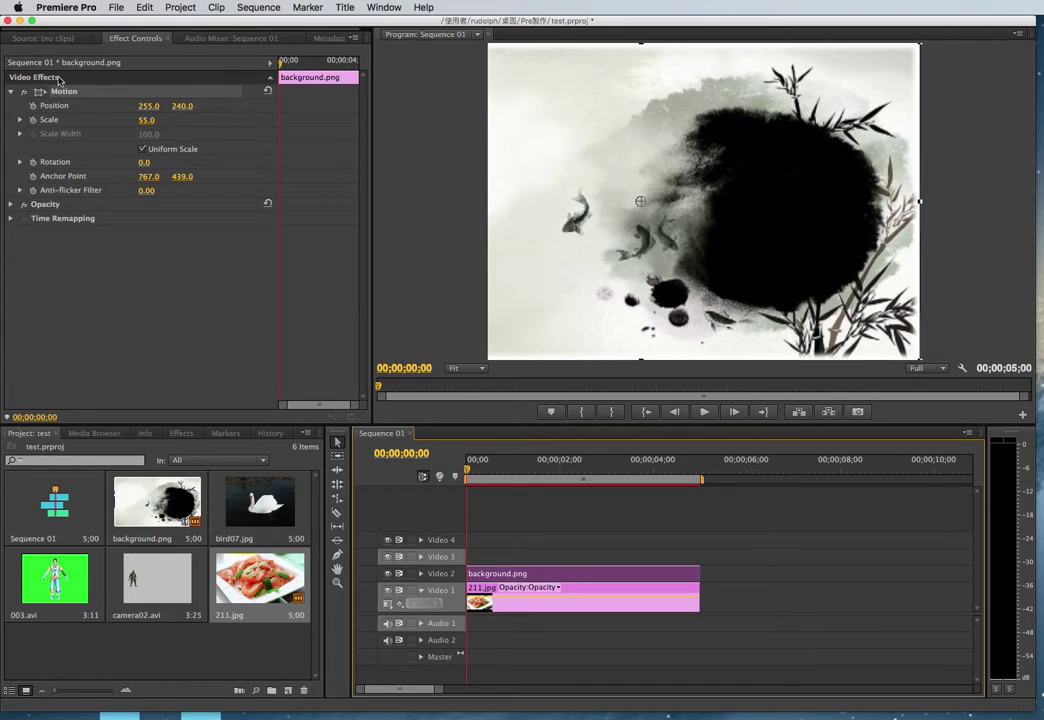
Apply Luma Key from Video Effects > Keying to background.png with 76% threshold and 4% cutoff.
{"action": "left_click", "coordinate": [181, 433]}
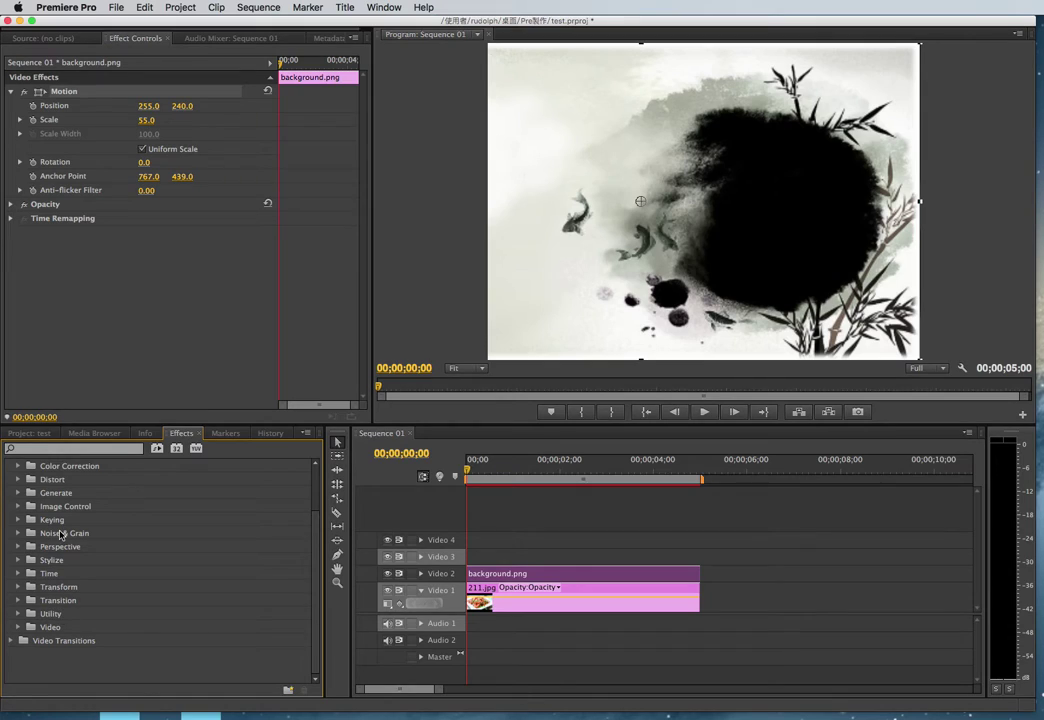
{"action": "scroll", "coordinate": [24, 522], "scroll_direction": "up", "scroll_amount": 5}
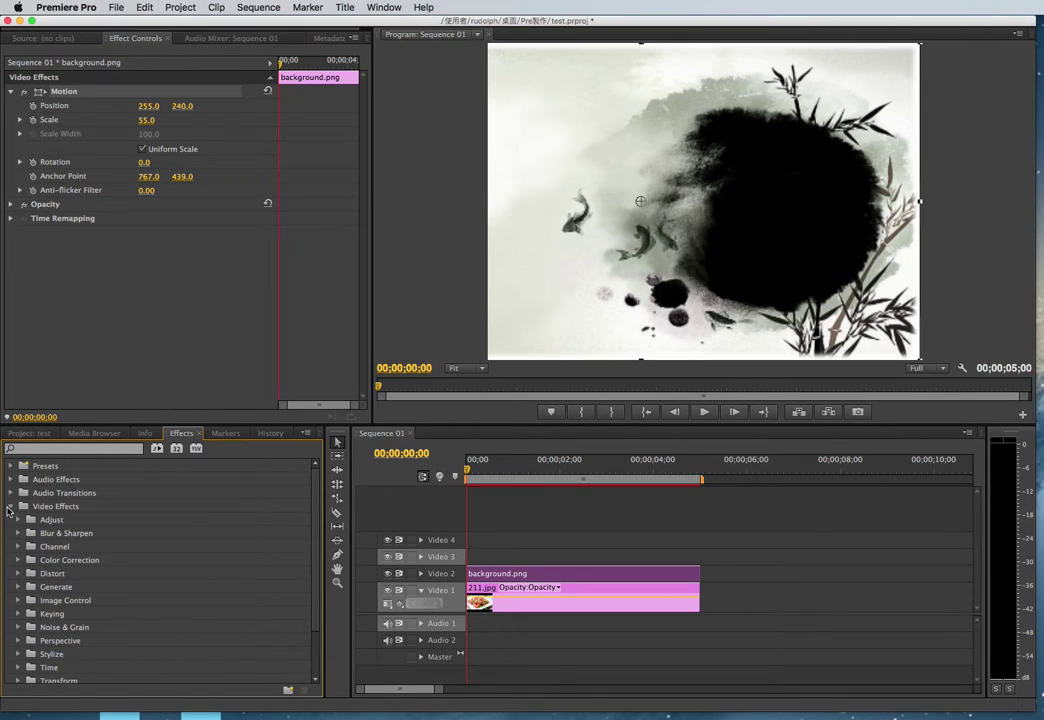
{"action": "left_click", "coordinate": [10, 506]}
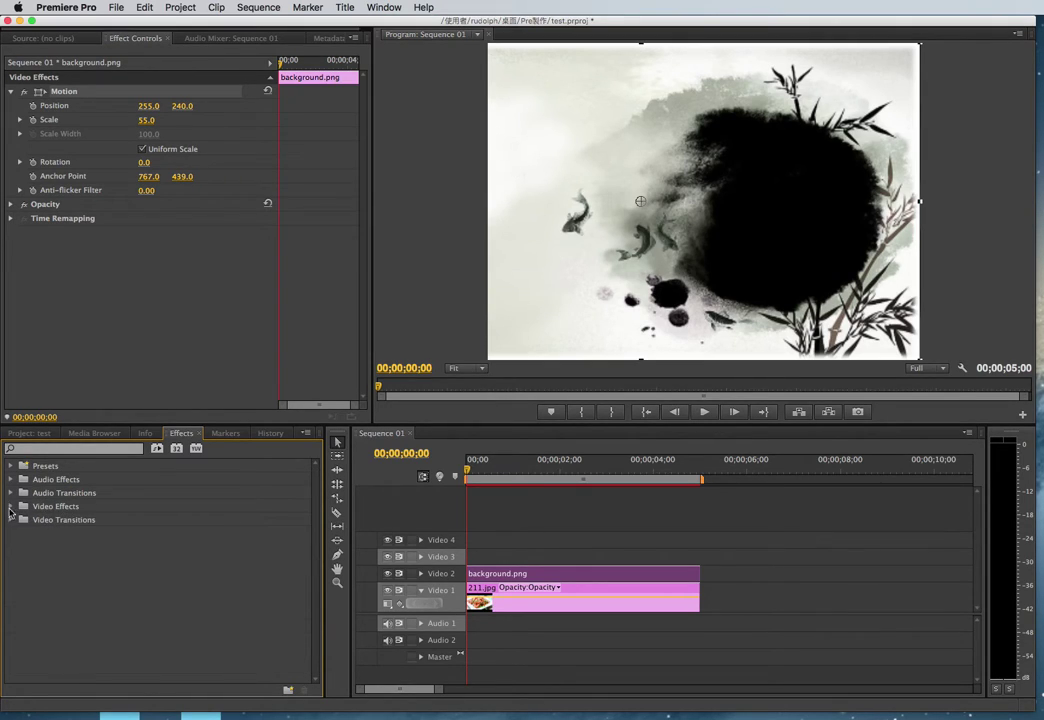
{"action": "left_click", "coordinate": [12, 507]}
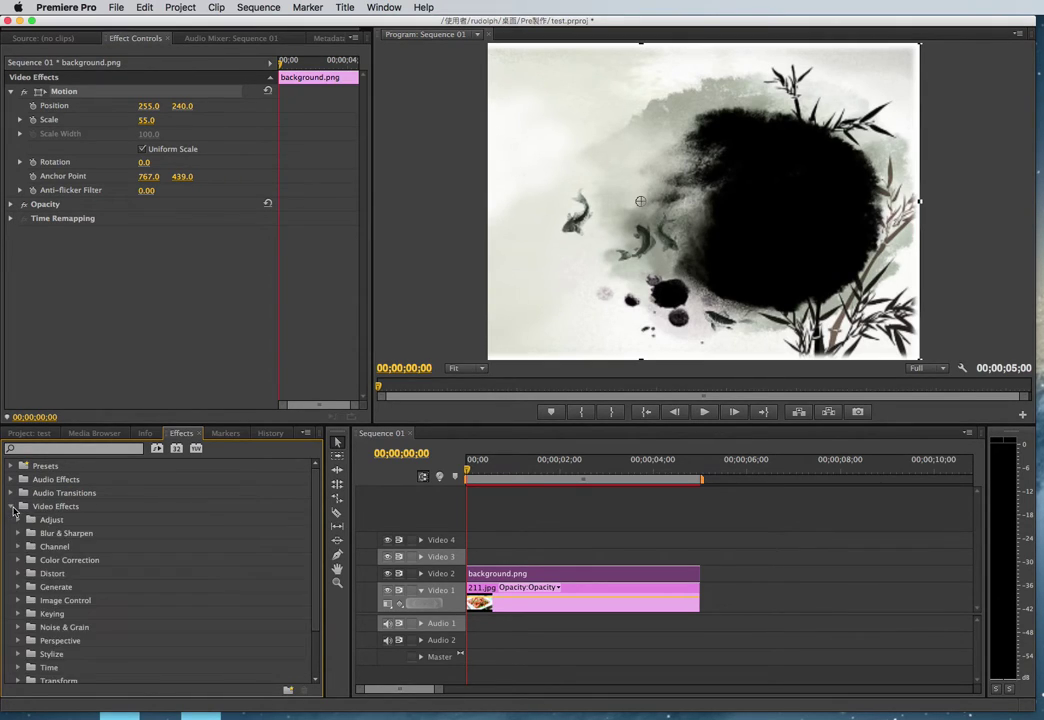
{"action": "left_click", "coordinate": [46, 616]}
{"action": "left_click", "coordinate": [17, 614]}
{"action": "scroll", "coordinate": [40, 616], "scroll_direction": "down", "scroll_amount": 2}
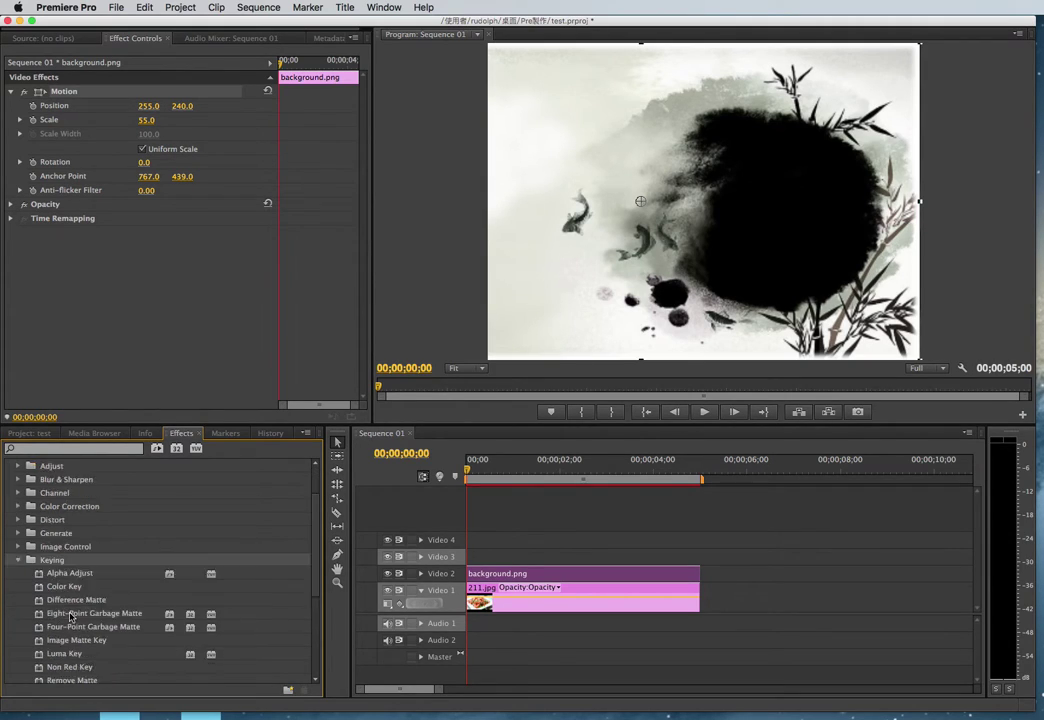
{"action": "scroll", "coordinate": [72, 617], "scroll_direction": "down", "scroll_amount": 3}
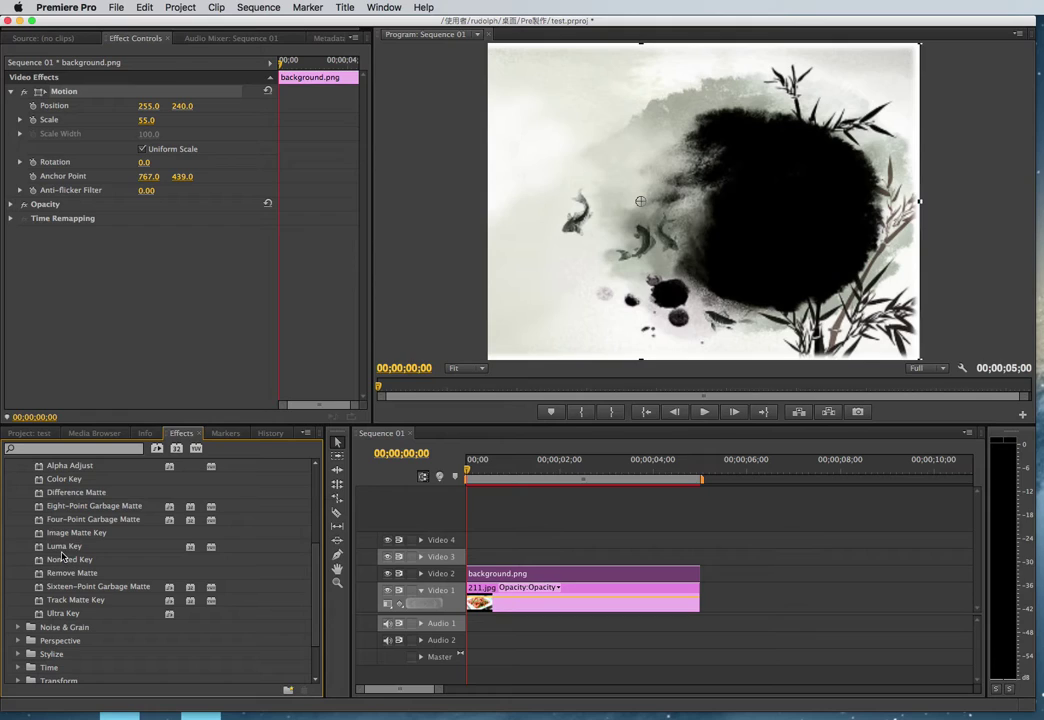
{"action": "left_click_drag", "start_coordinate": [60, 551], "coordinate": [512, 580]}
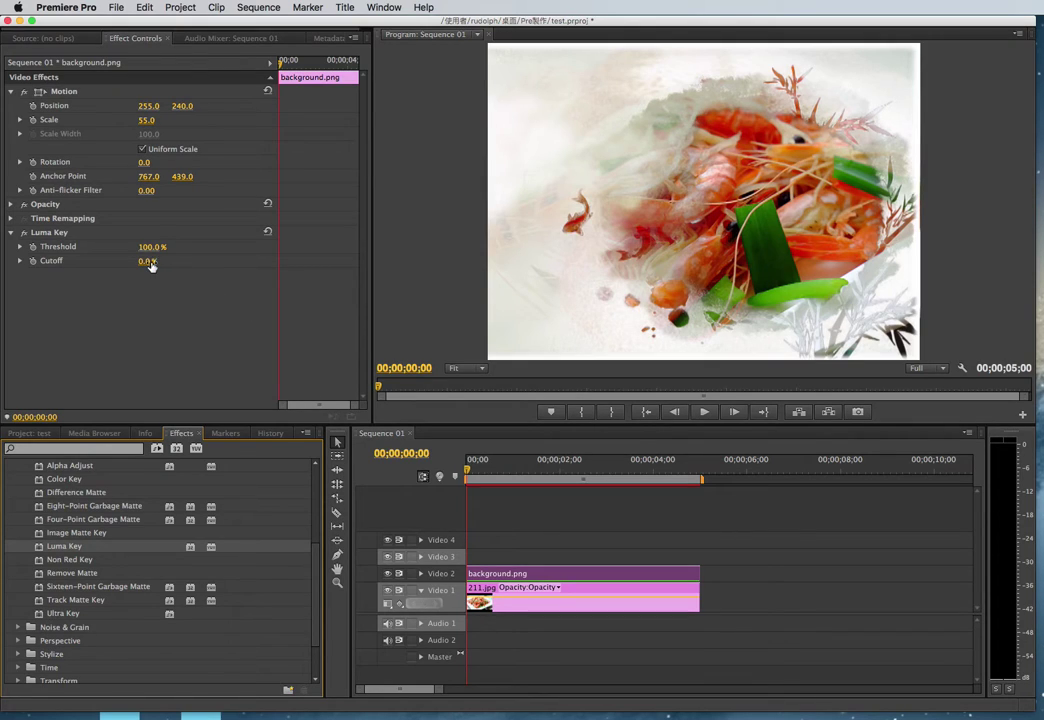
{"action": "mouse_move", "coordinate": [148, 247]}
{"action": "left_mouse_down"}
{"action": "mouse_move", "coordinate": [60, 247]}
{"action": "mouse_move", "coordinate": [154, 252]}
{"action": "left_mouse_up"}
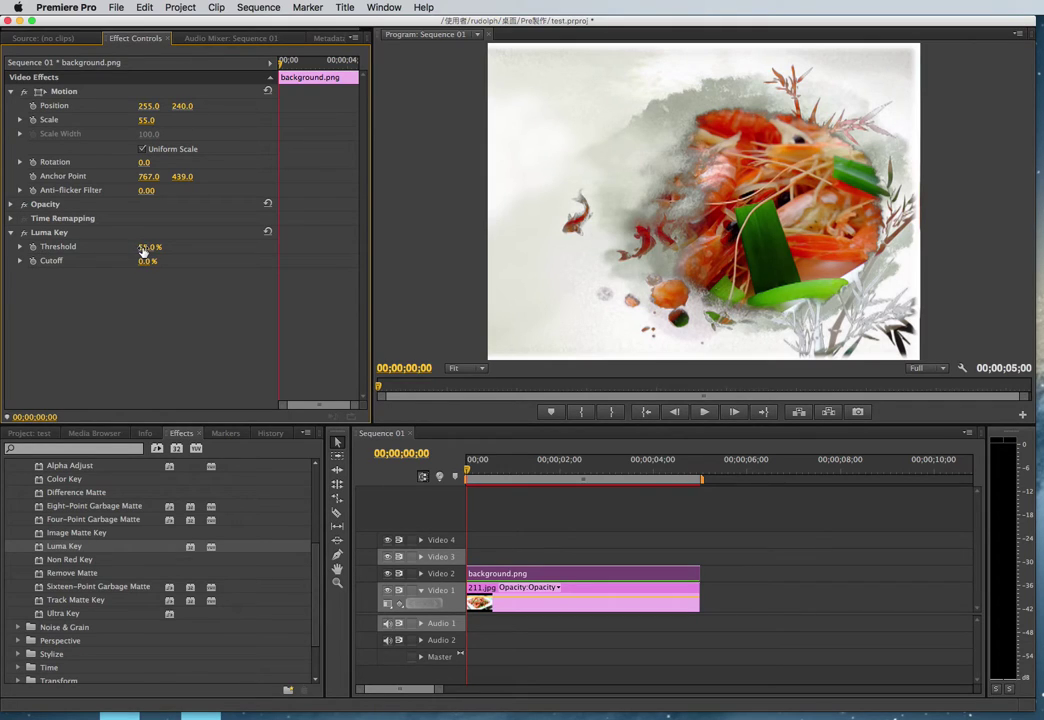
{"action": "mouse_move", "coordinate": [143, 252]}
{"action": "left_mouse_down"}
{"action": "mouse_move", "coordinate": [108, 252]}
{"action": "mouse_move", "coordinate": [191, 247]}
{"action": "mouse_move", "coordinate": [135, 246]}
{"action": "mouse_move", "coordinate": [156, 261]}
{"action": "left_mouse_up"}
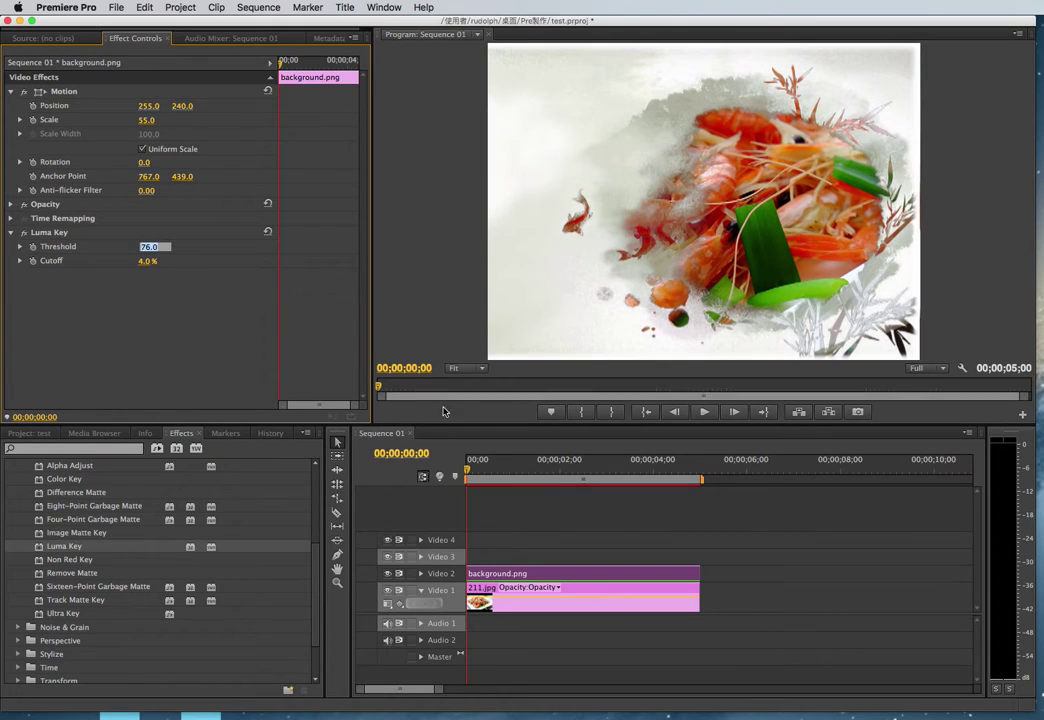
Preview the composite from the start of the sequence.
{"action": "left_click", "coordinate": [704, 412]}
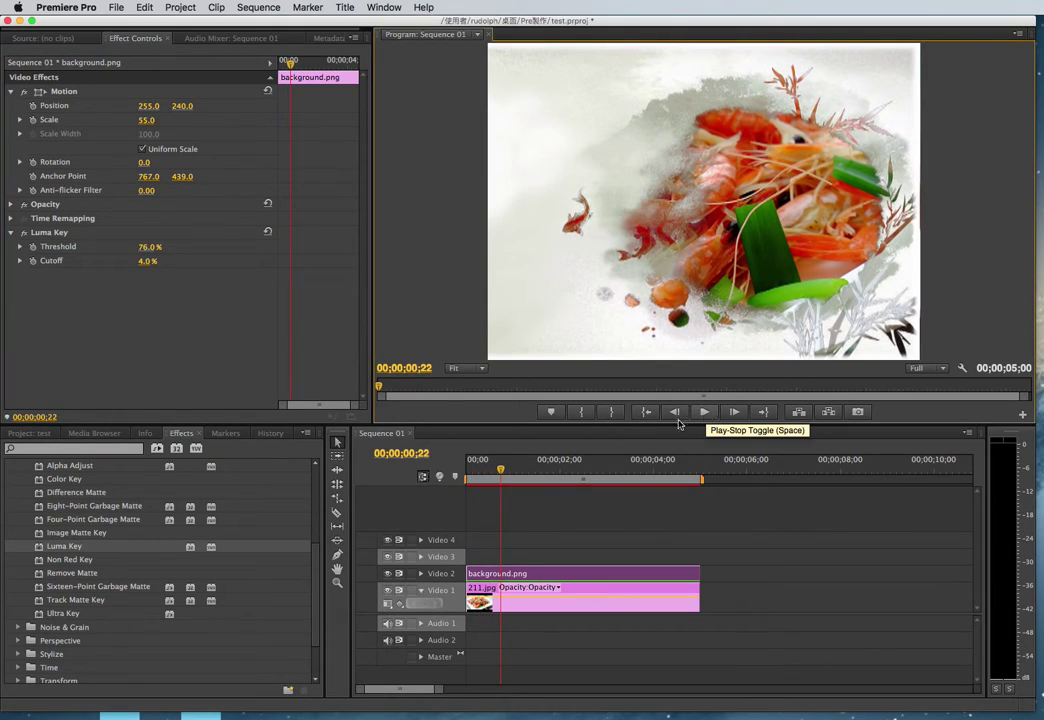
{"action": "left_click", "coordinate": [492, 461]}
{"action": "key", "text": "Home"}
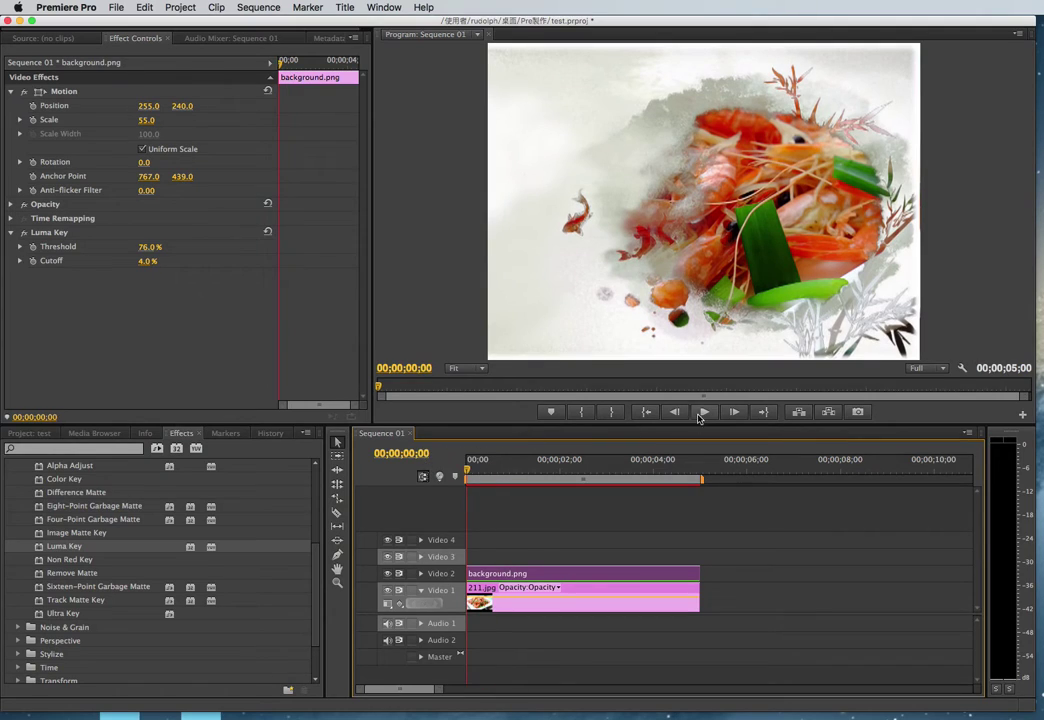
{"action": "left_click", "coordinate": [704, 412]}
{"action": "left_click", "coordinate": [704, 412]}
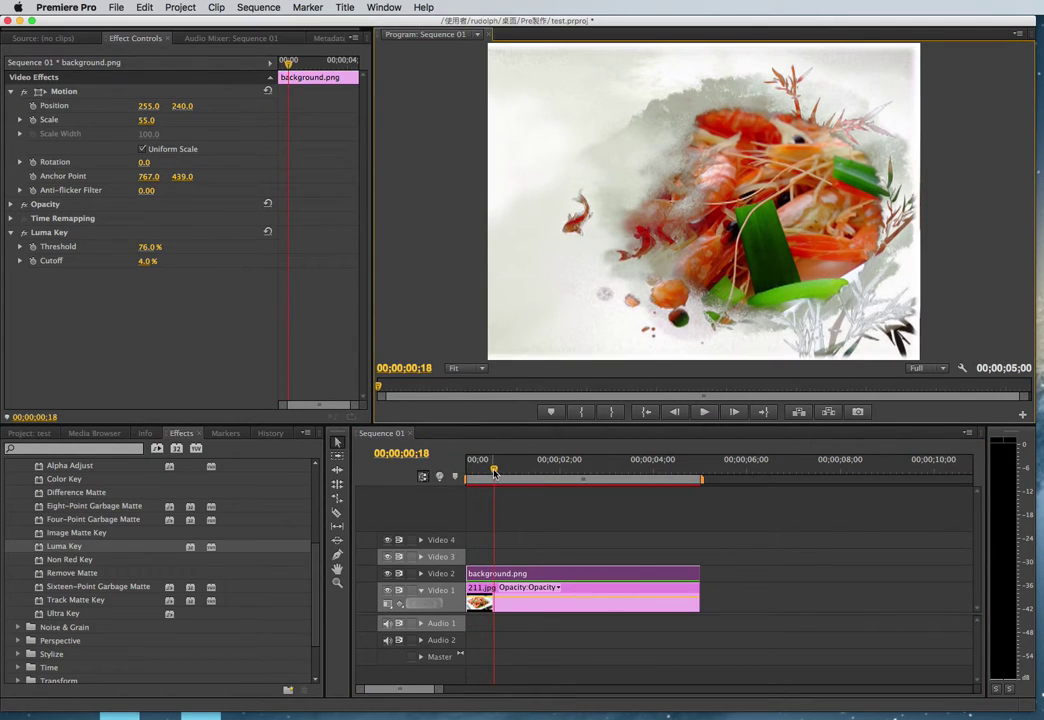
{"action": "left_click_drag", "start_coordinate": [516, 462], "coordinate": [440, 464]}
Place 003.avi on Video 3 at the sequence start and preview it.
{"action": "left_click", "coordinate": [32, 433]}
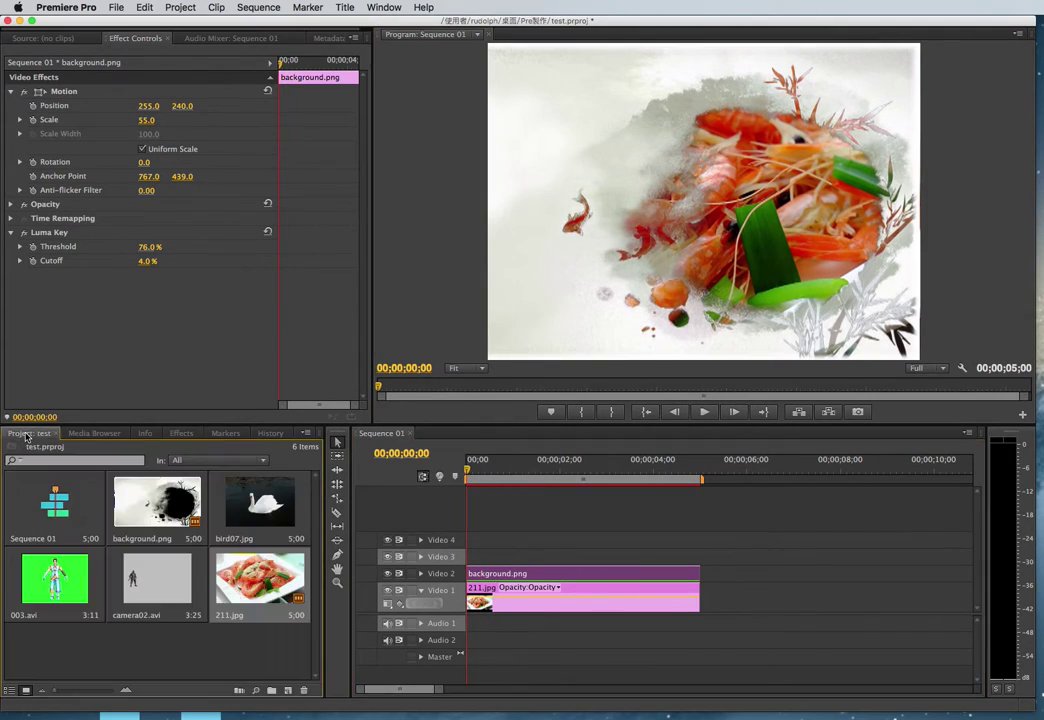
{"action": "left_click", "coordinate": [68, 585]}
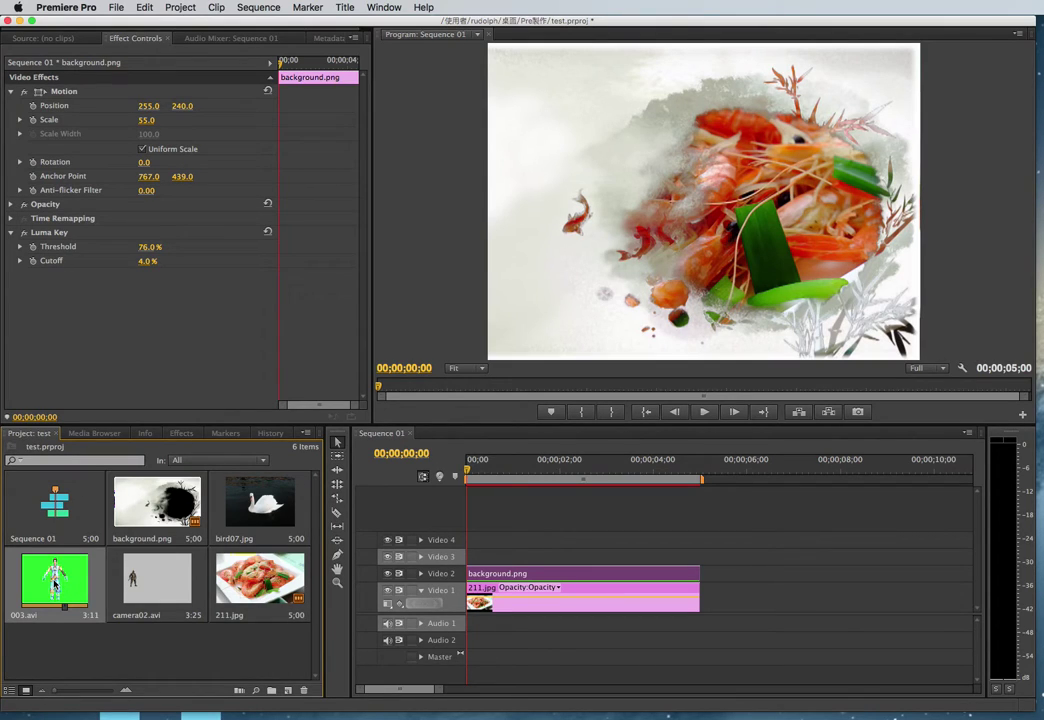
{"action": "mouse_move", "coordinate": [47, 575]}
{"action": "left_mouse_down"}
{"action": "mouse_move", "coordinate": [523, 560]}
{"action": "mouse_move", "coordinate": [480, 560]}
{"action": "left_mouse_up"}
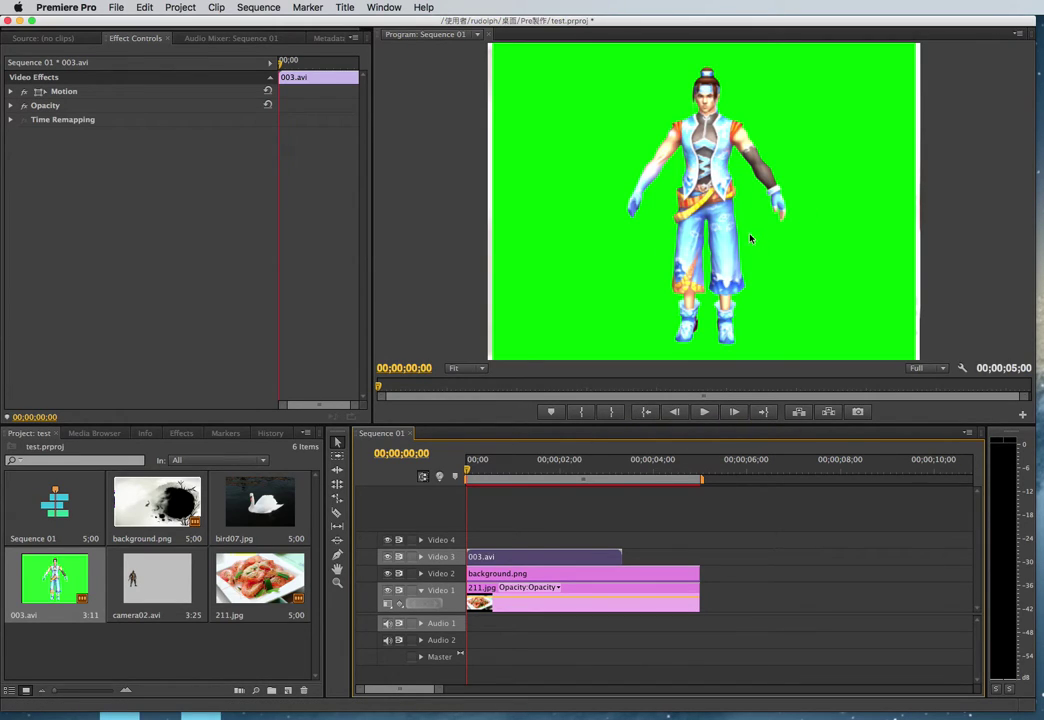
{"action": "left_click", "coordinate": [704, 413]}
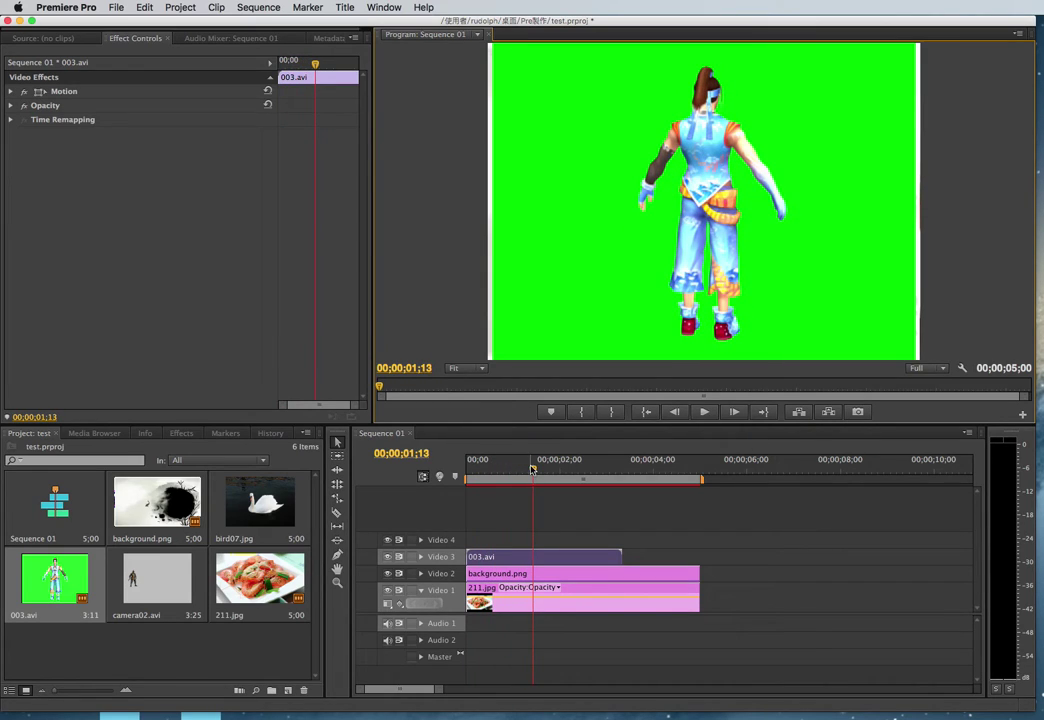
{"action": "left_click_drag", "start_coordinate": [531, 465], "coordinate": [445, 470]}
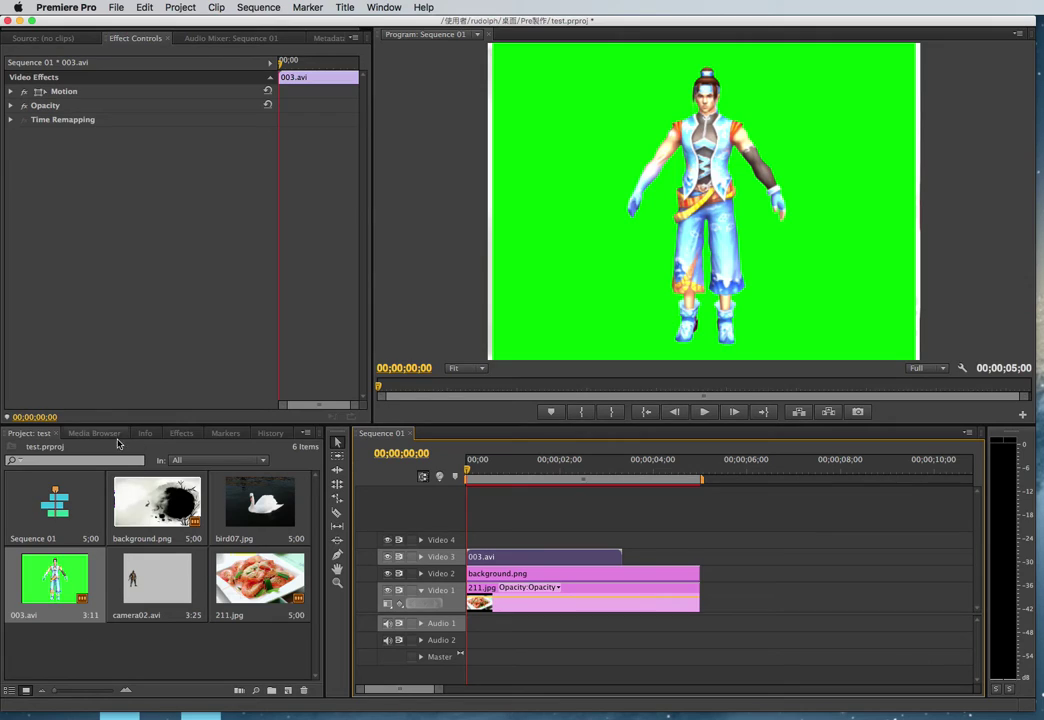
Apply the Color Key effect to the 003.avi clip.
{"action": "left_click", "coordinate": [181, 433]}
{"action": "scroll", "coordinate": [84, 604], "scroll_direction": "up", "scroll_amount": 1}
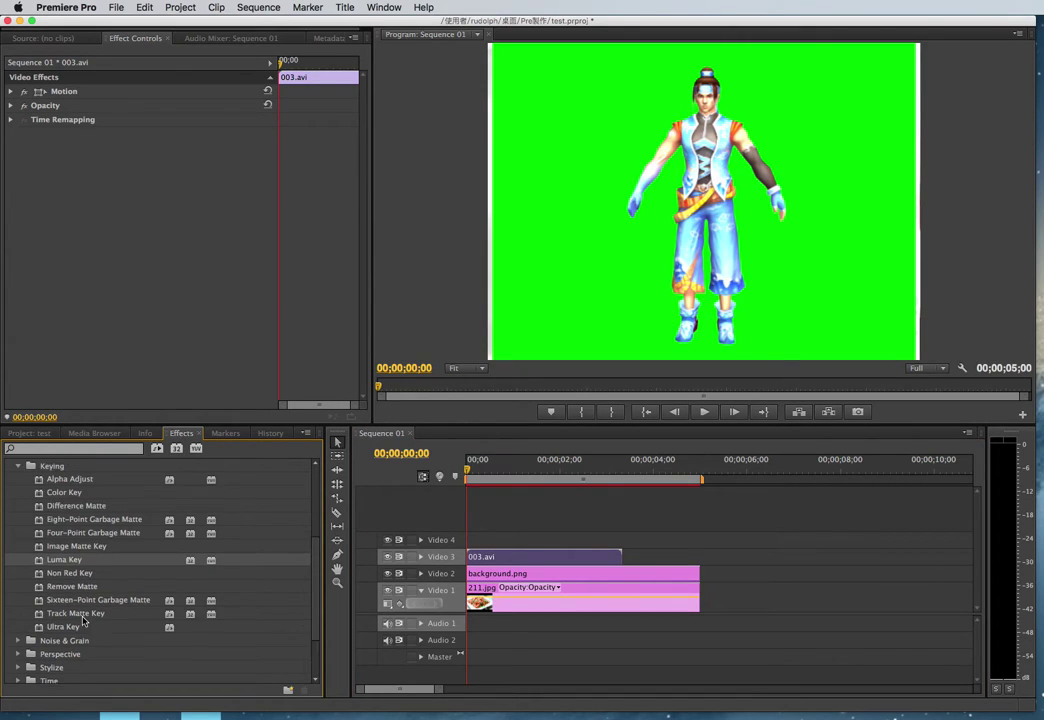
{"action": "scroll", "coordinate": [85, 615], "scroll_direction": "up", "scroll_amount": 2}
{"action": "left_click", "coordinate": [66, 520]}
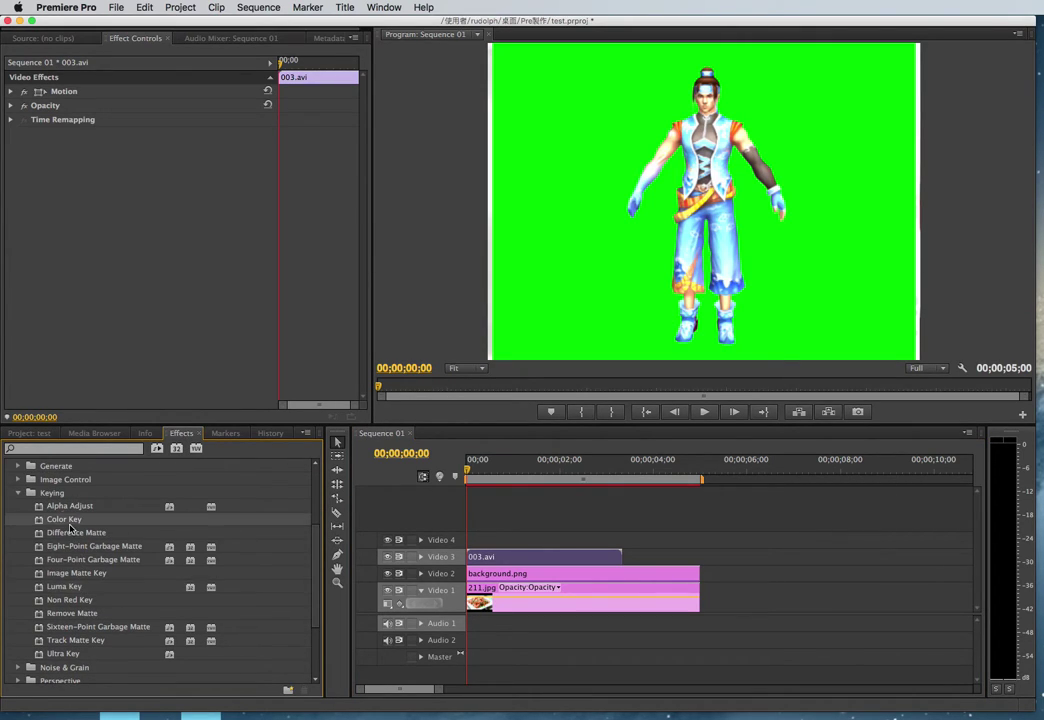
{"action": "left_click_drag", "start_coordinate": [60, 522], "coordinate": [538, 561]}
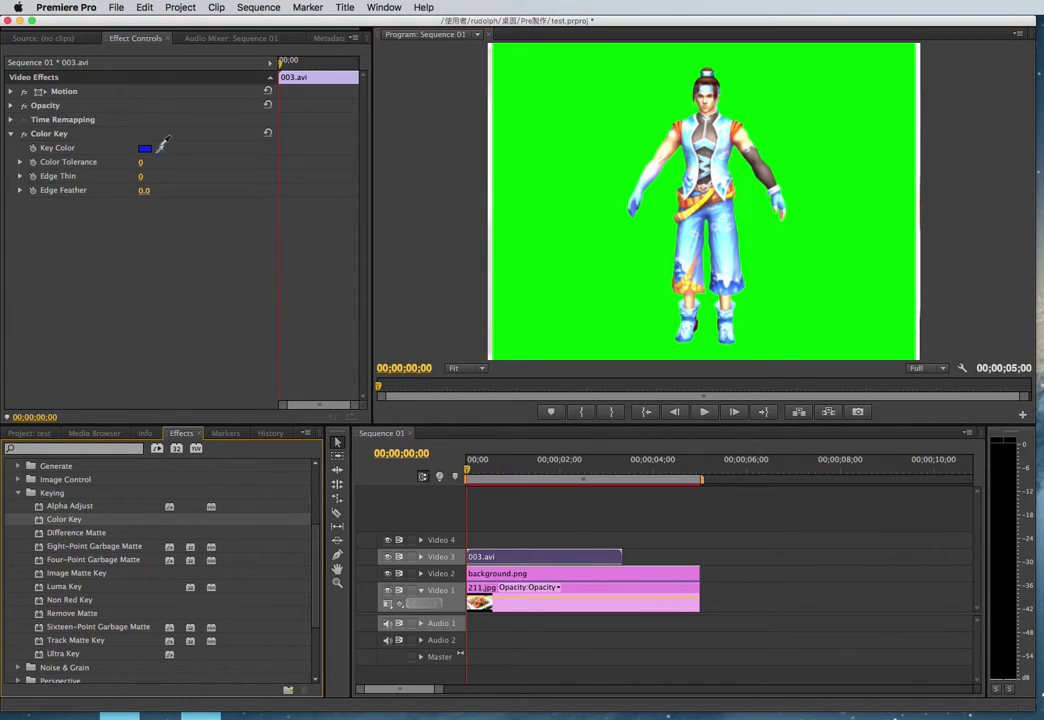
Sample the green backdrop as Key Color, raise Color Tolerance to 162, and preview the result.
{"action": "left_click", "coordinate": [160, 146]}
{"action": "left_click", "coordinate": [588, 166]}
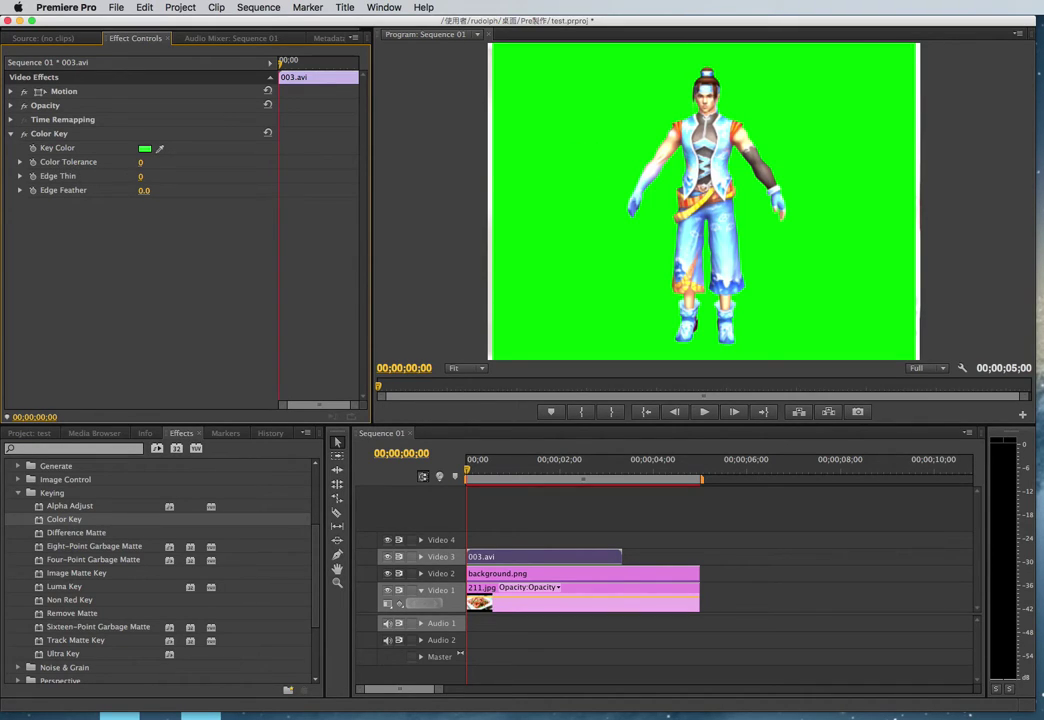
{"action": "left_click_drag", "start_coordinate": [141, 162], "coordinate": [149, 162]}
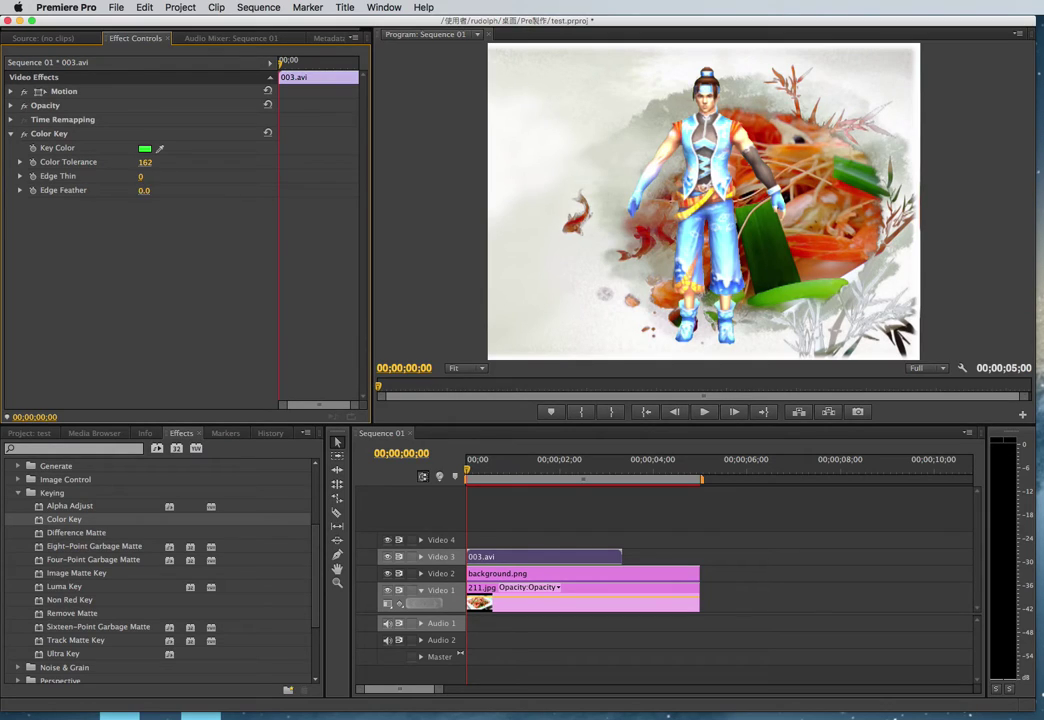
{"action": "left_click_drag", "start_coordinate": [144, 190], "coordinate": [147, 190]}
{"action": "left_click", "coordinate": [705, 411]}
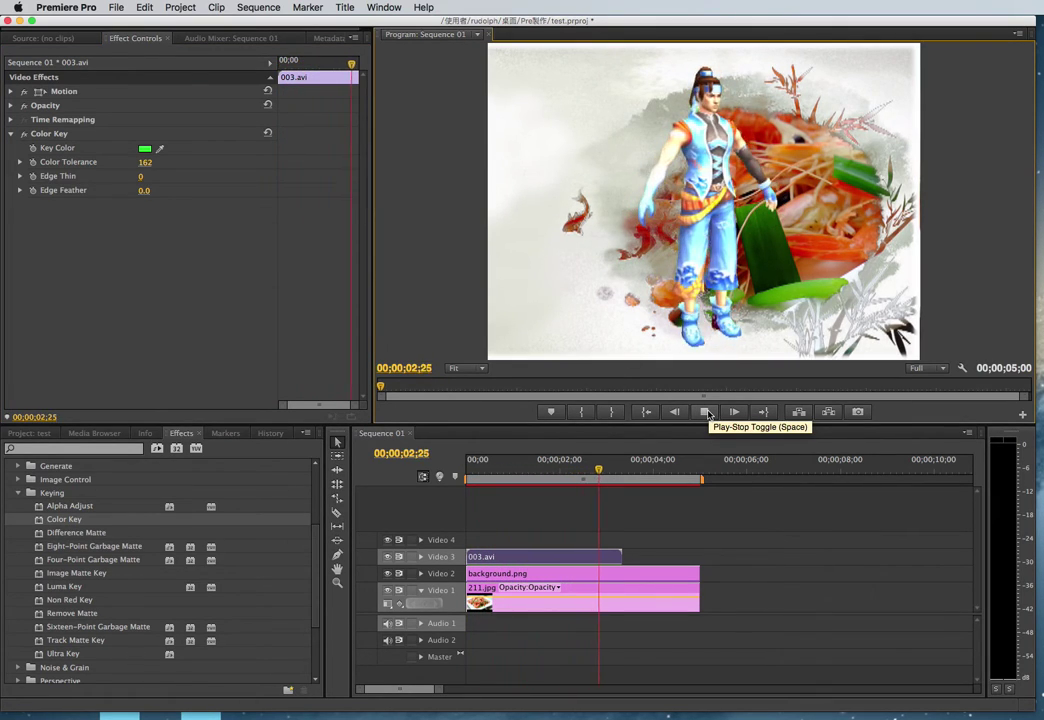
{"action": "left_click", "coordinate": [705, 411]}
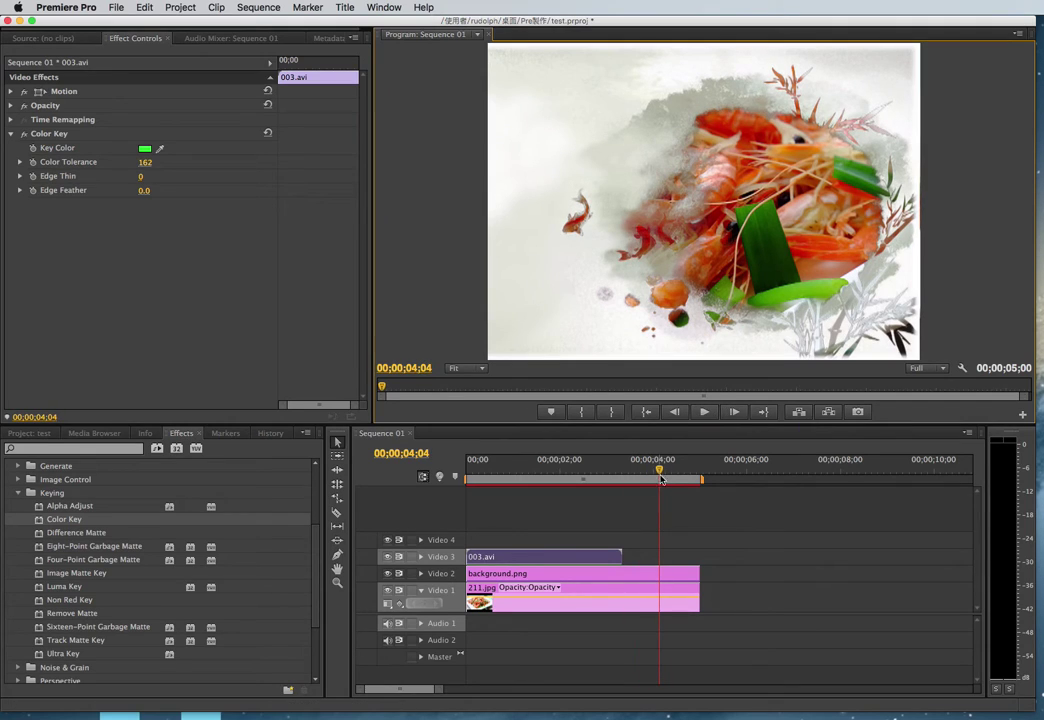
{"action": "left_click_drag", "start_coordinate": [660, 478], "coordinate": [467, 468]}
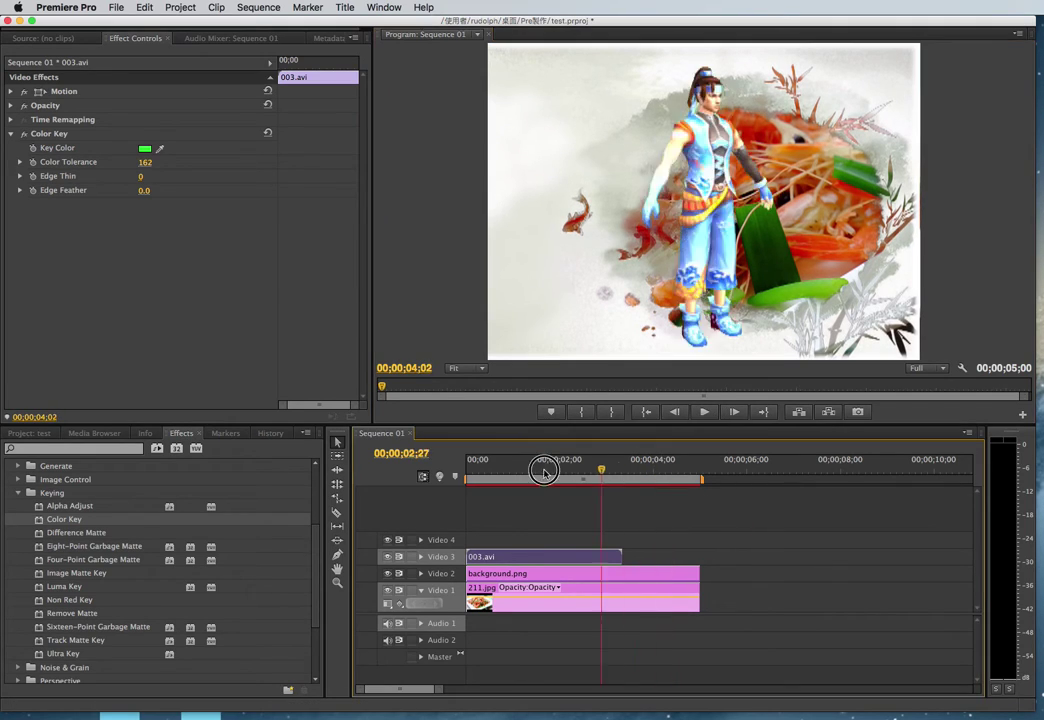
Set 003.avi's Motion to Scale 60 and Position 153, 280.
{"action": "left_click", "coordinate": [11, 91]}
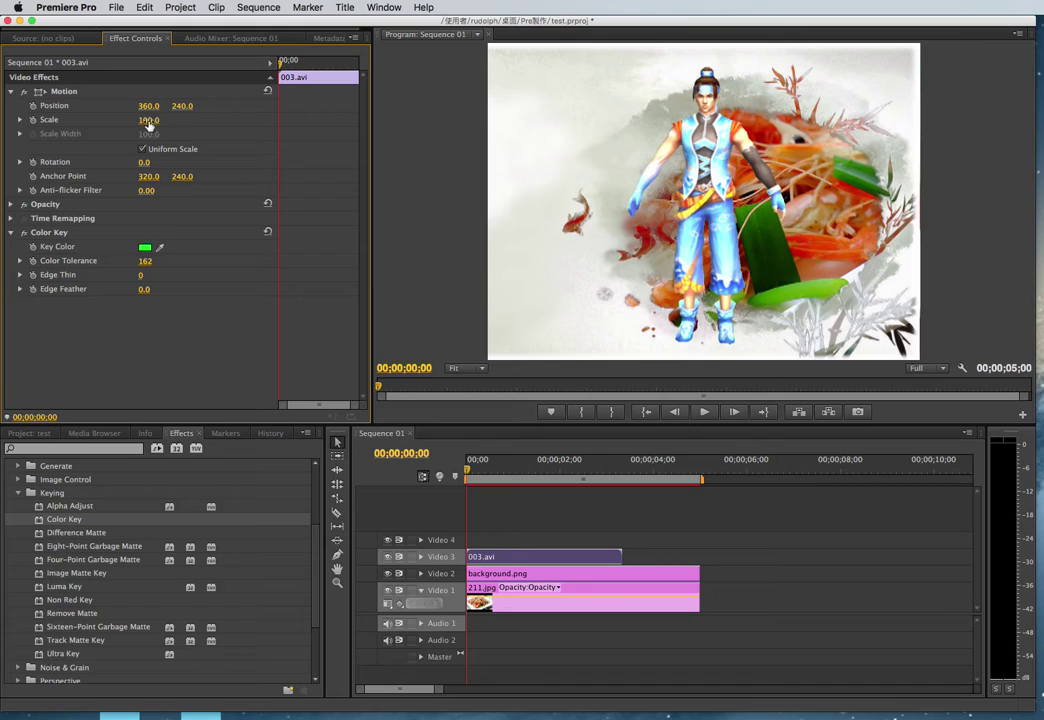
{"action": "mouse_move", "coordinate": [148, 120]}
{"action": "left_mouse_down"}
{"action": "mouse_move", "coordinate": [112, 120]}
{"action": "mouse_move", "coordinate": [196, 105]}
{"action": "mouse_move", "coordinate": [126, 105]}
{"action": "left_mouse_up"}
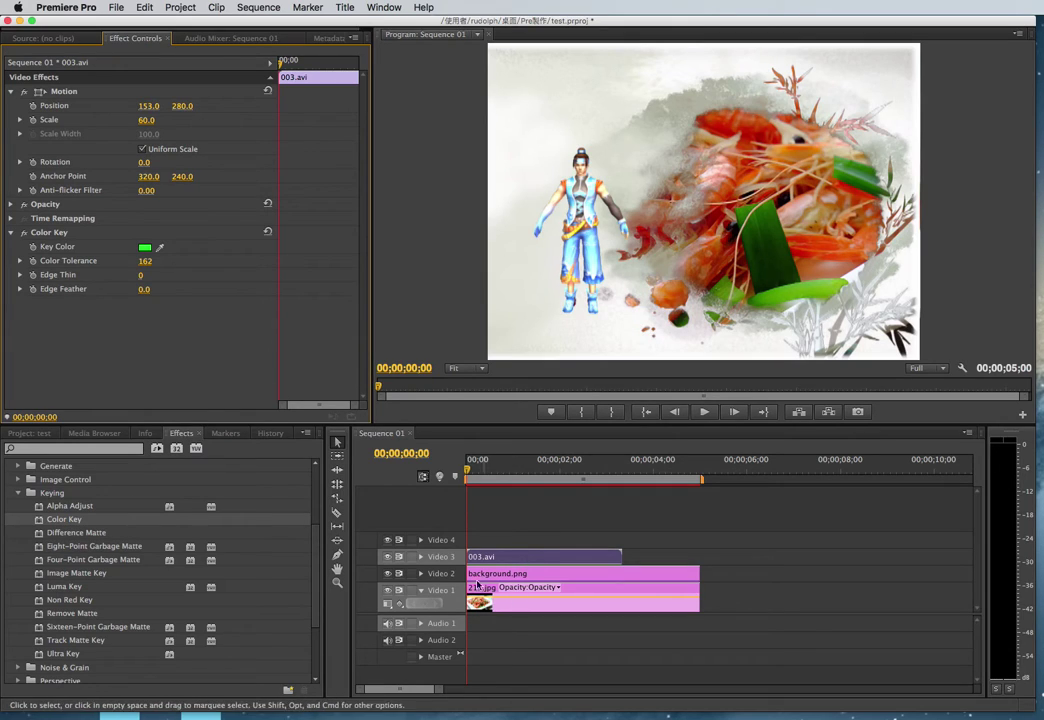
Preview camera02.avi in the Source monitor and place it on Video 4 about one second in.
{"action": "left_click", "coordinate": [28, 433]}
{"action": "left_click", "coordinate": [140, 585]}
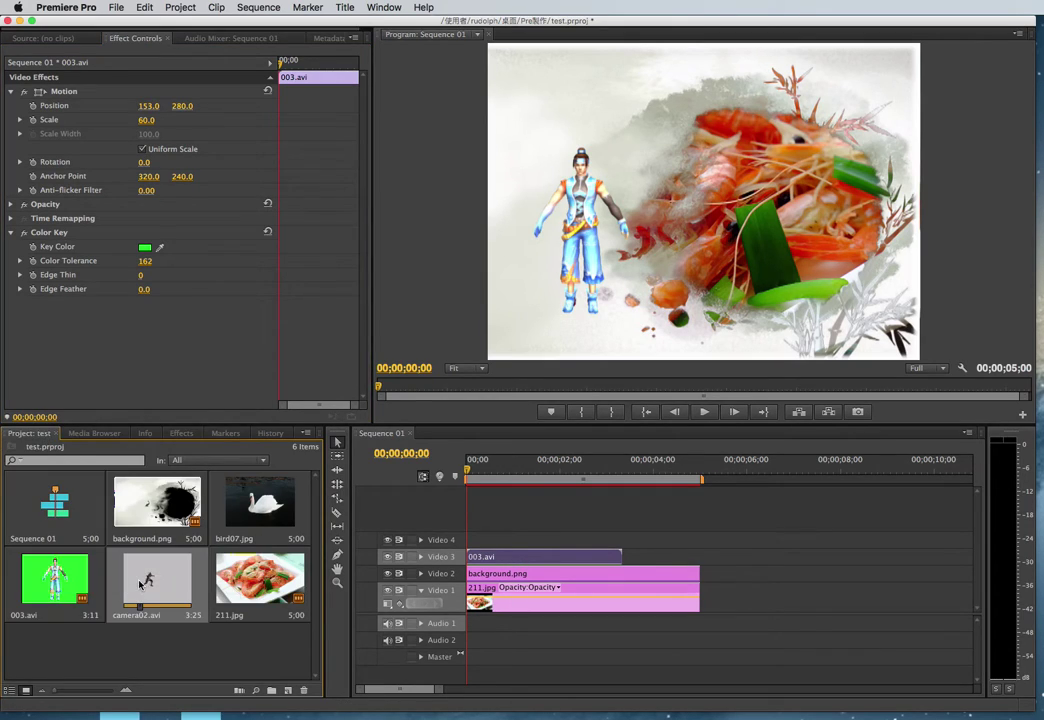
{"action": "double_click", "coordinate": [143, 581]}
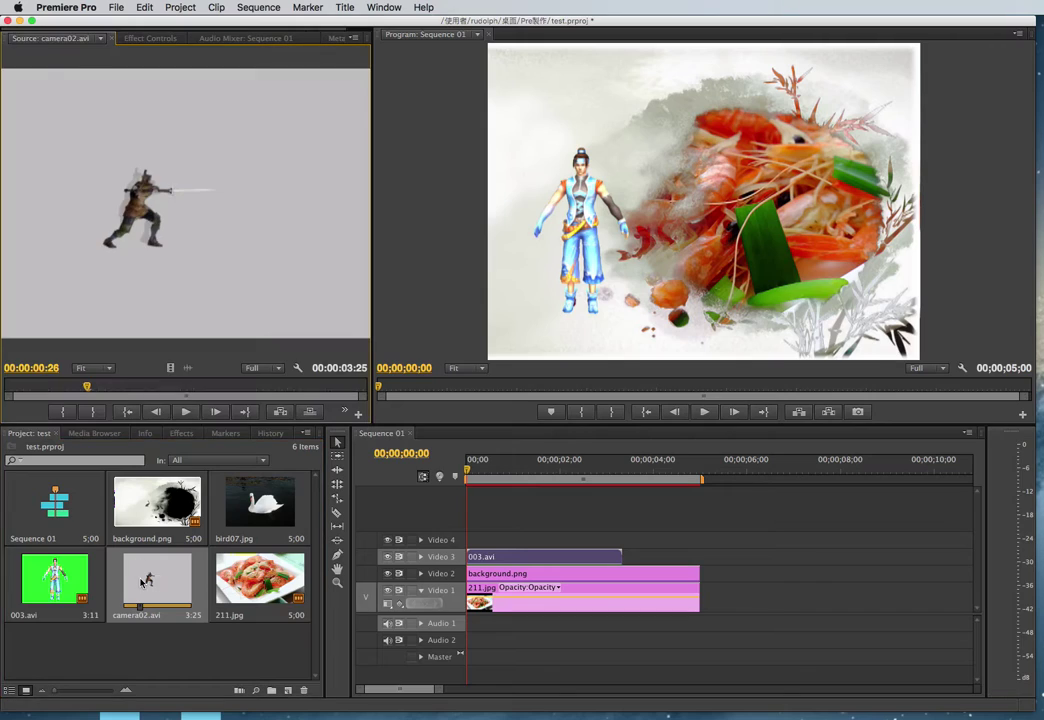
{"action": "left_click", "coordinate": [183, 411]}
{"action": "left_click", "coordinate": [183, 411]}
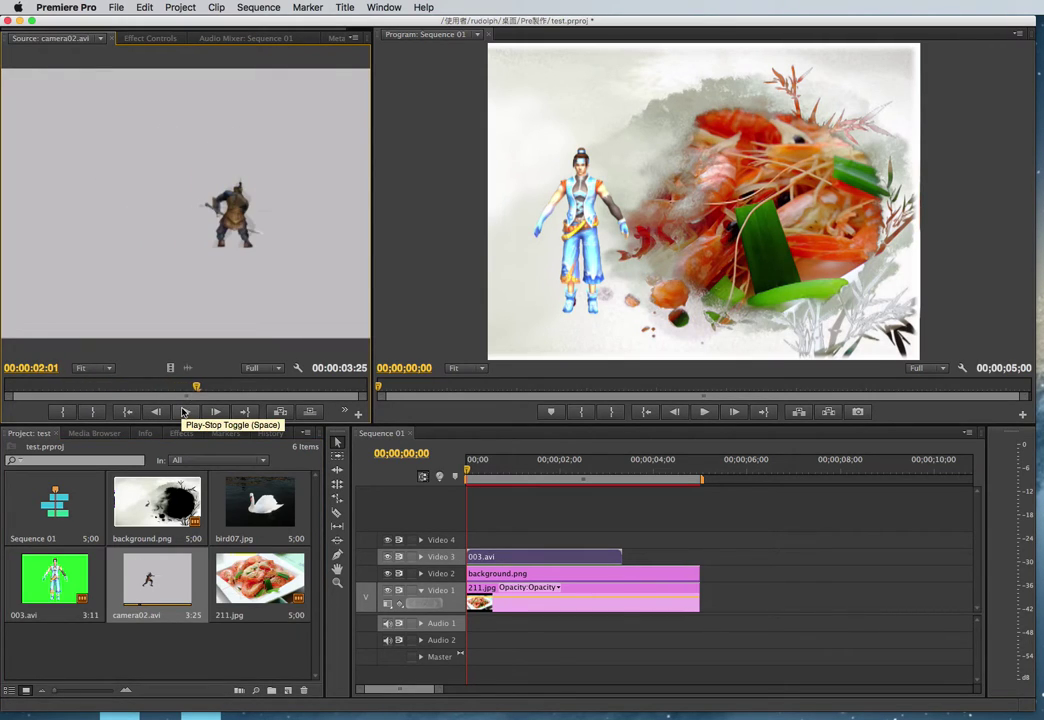
{"action": "mouse_move", "coordinate": [185, 320]}
{"action": "left_mouse_down"}
{"action": "mouse_move", "coordinate": [520, 545]}
{"action": "mouse_move", "coordinate": [472, 540]}
{"action": "mouse_move", "coordinate": [502, 540]}
{"action": "left_mouse_up"}
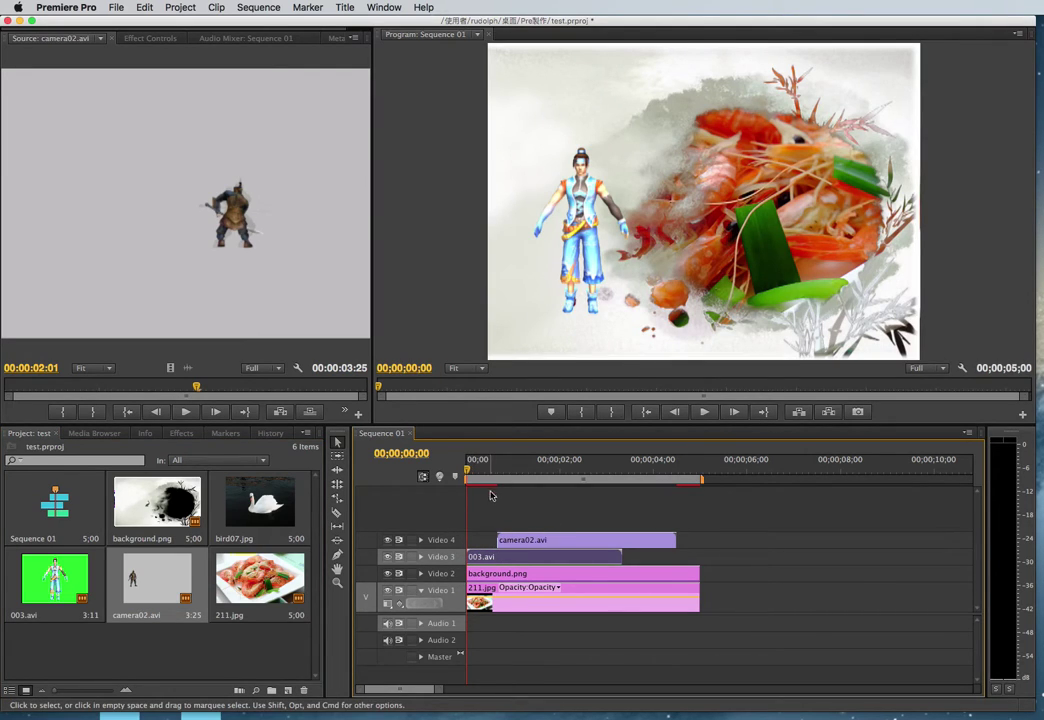
{"action": "left_click_drag", "start_coordinate": [470, 472], "coordinate": [517, 478]}
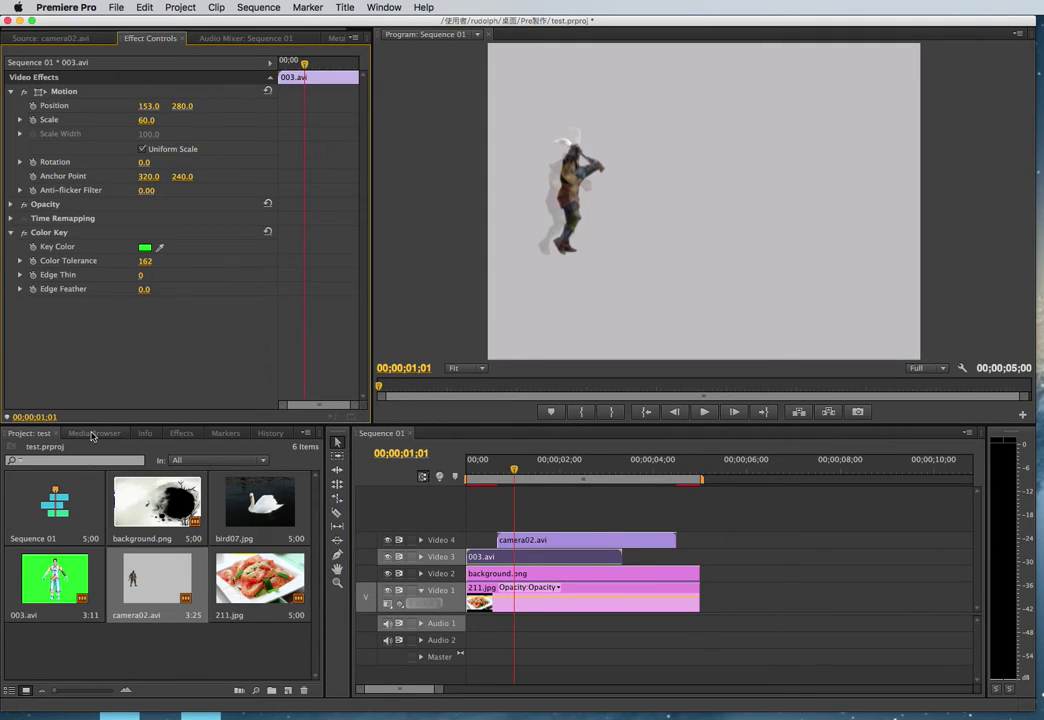
Apply Color Key to camera02.avi, sample its grey backdrop, and tune Color Tolerance to about 104.
{"action": "left_click", "coordinate": [181, 433]}
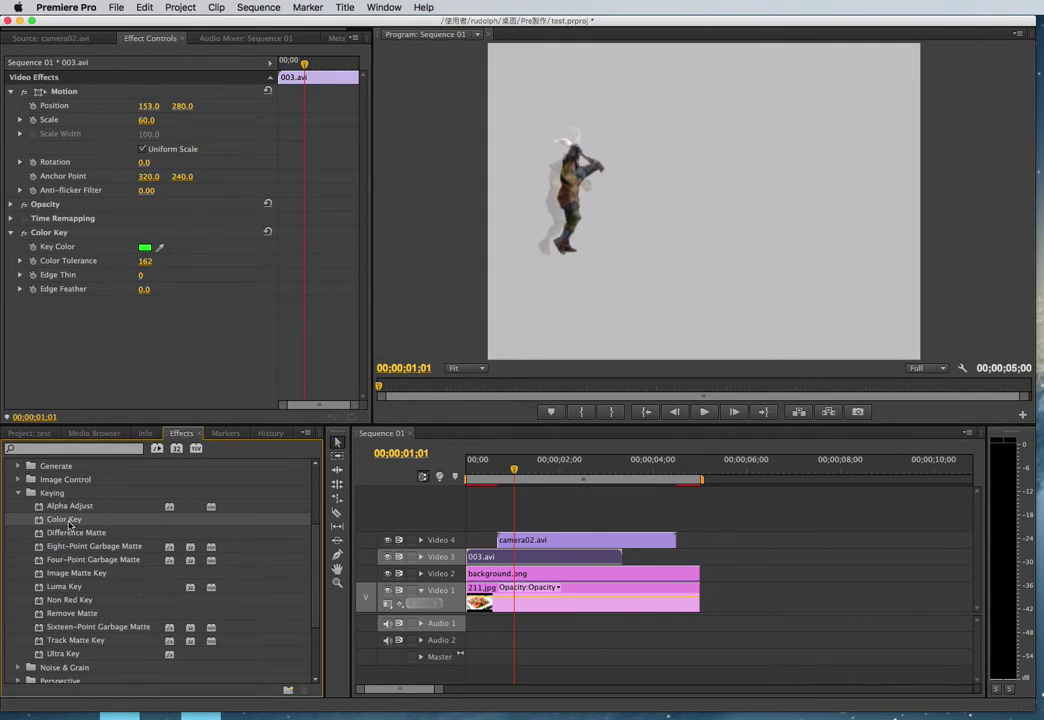
{"action": "left_click_drag", "start_coordinate": [68, 525], "coordinate": [548, 545]}
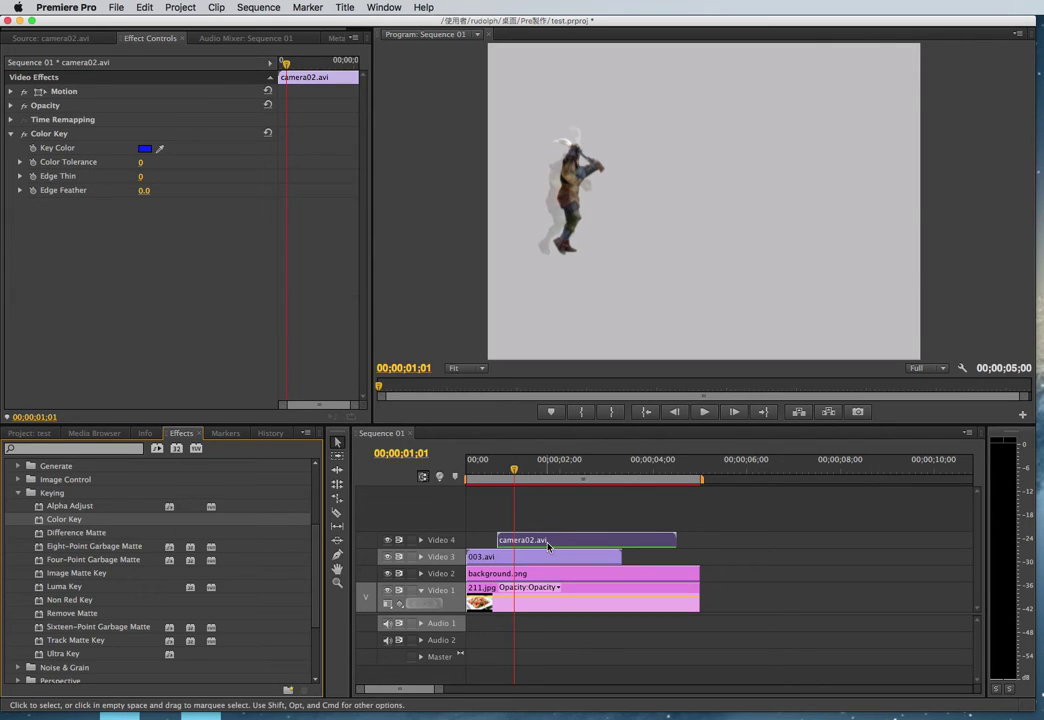
{"action": "left_click_drag", "start_coordinate": [160, 148], "coordinate": [623, 282]}
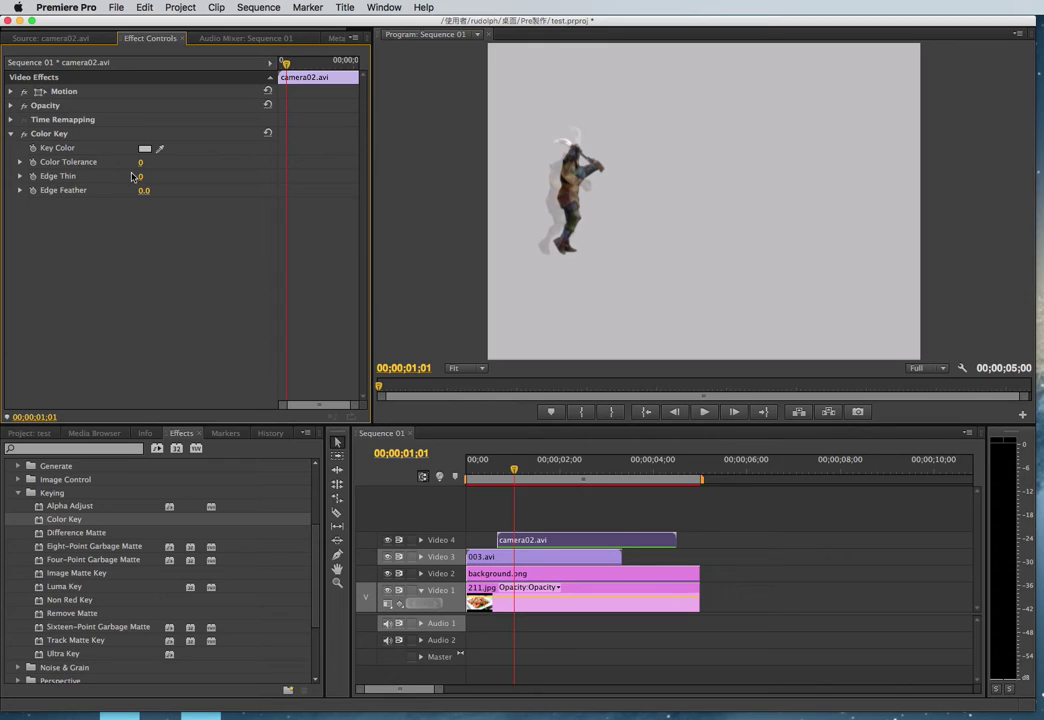
{"action": "left_click_drag", "start_coordinate": [140, 162], "coordinate": [146, 162]}
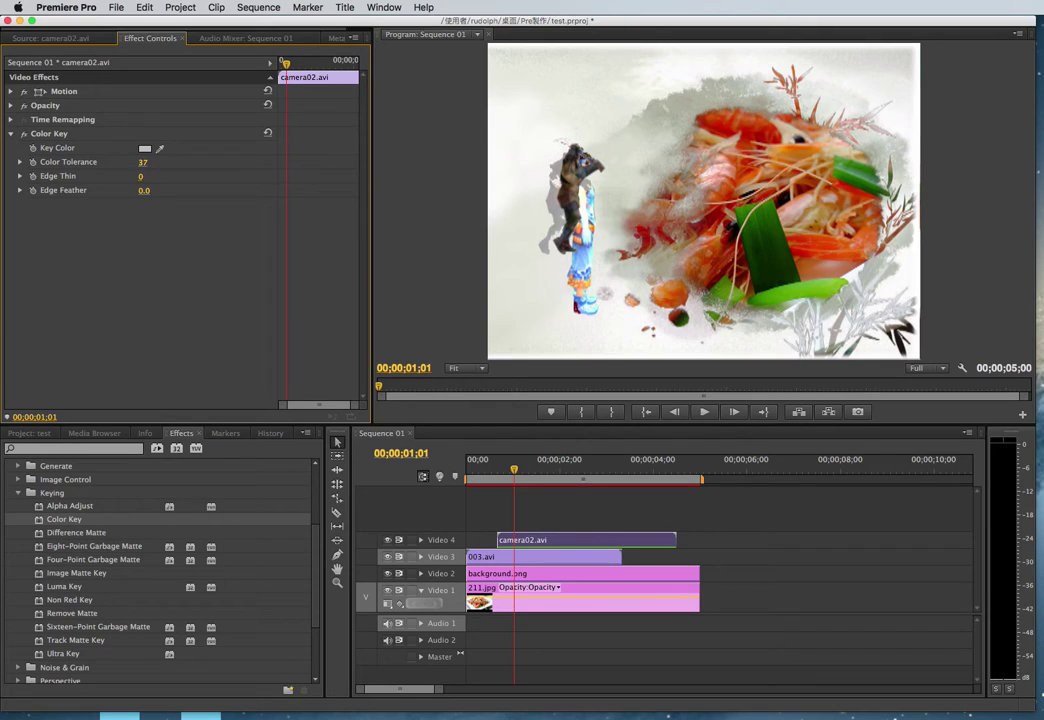
{"action": "left_click_drag", "start_coordinate": [142, 162], "coordinate": [160, 162]}
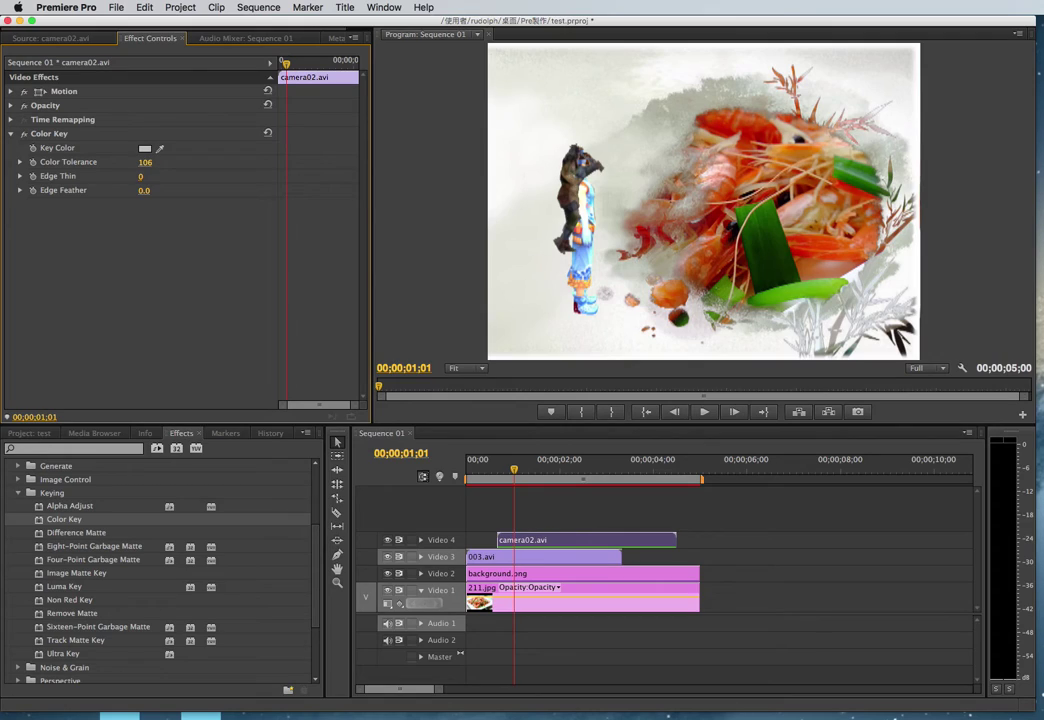
{"action": "mouse_move", "coordinate": [146, 162]}
{"action": "left_mouse_down"}
{"action": "mouse_move", "coordinate": [147, 190]}
{"action": "mouse_move", "coordinate": [142, 176]}
{"action": "mouse_move", "coordinate": [156, 177]}
{"action": "mouse_move", "coordinate": [140, 177]}
{"action": "mouse_move", "coordinate": [148, 162]}
{"action": "left_mouse_up"}
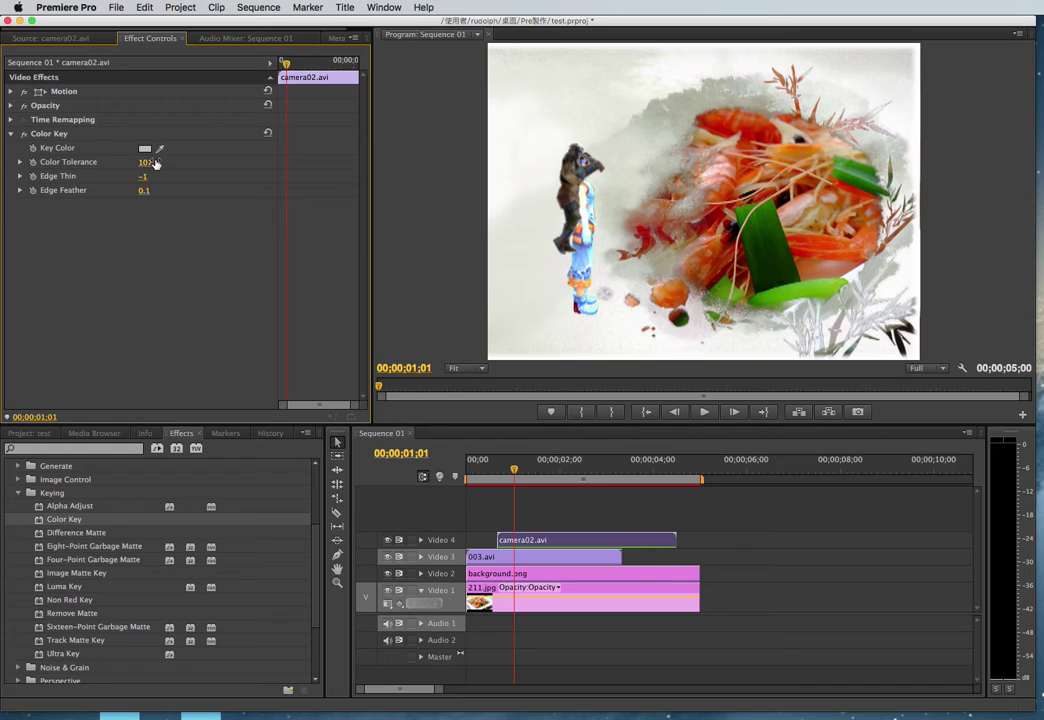
Move the camera02.avi grey-background character up to position 521, 210.
{"action": "left_click", "coordinate": [64, 91]}
{"action": "left_click", "coordinate": [10, 91]}
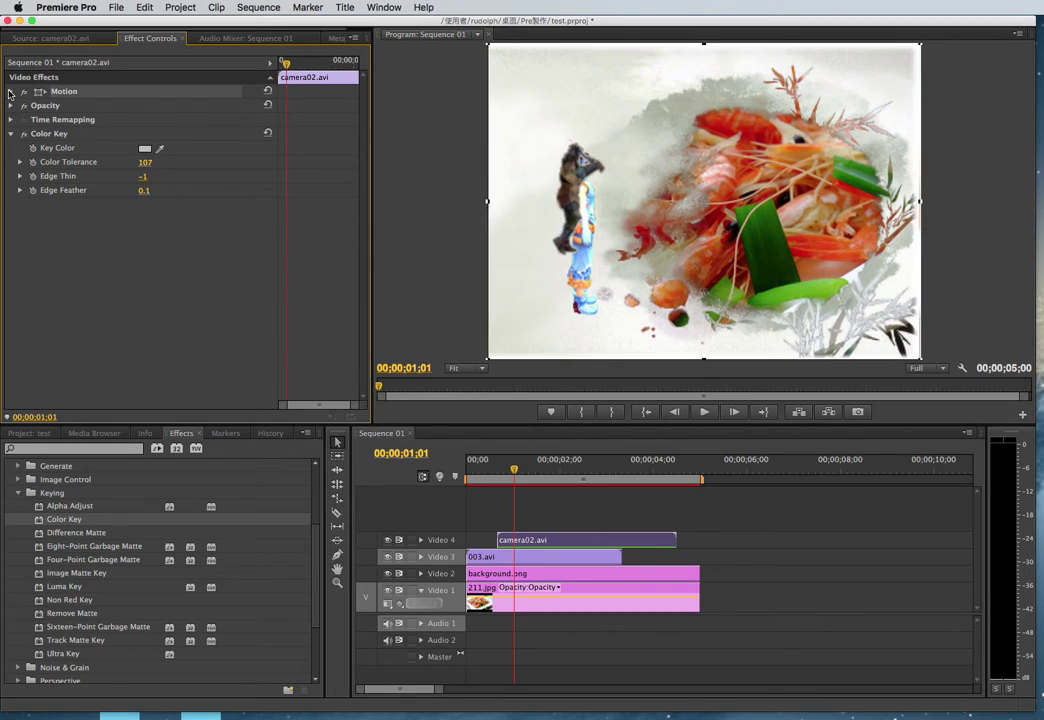
{"action": "mouse_move", "coordinate": [182, 105]}
{"action": "left_mouse_down"}
{"action": "mouse_move", "coordinate": [152, 105]}
{"action": "mouse_move", "coordinate": [309, 105]}
{"action": "left_mouse_up"}
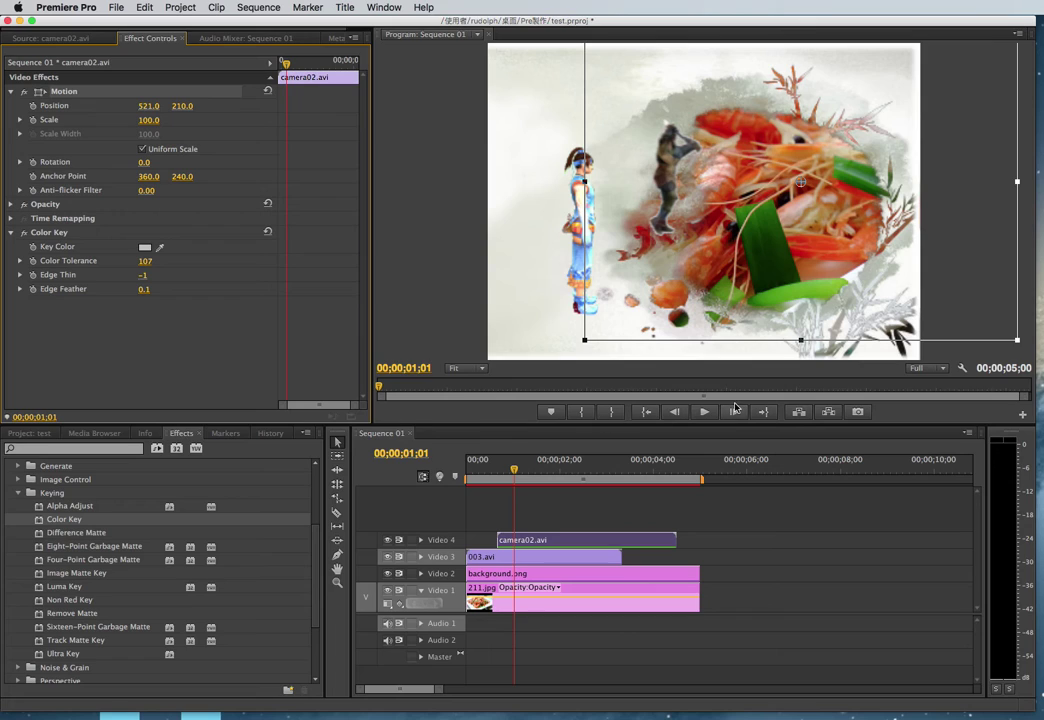
Preview the composite from an earlier frame, stopping at 00;00;02;15.
{"action": "left_click", "coordinate": [496, 470]}
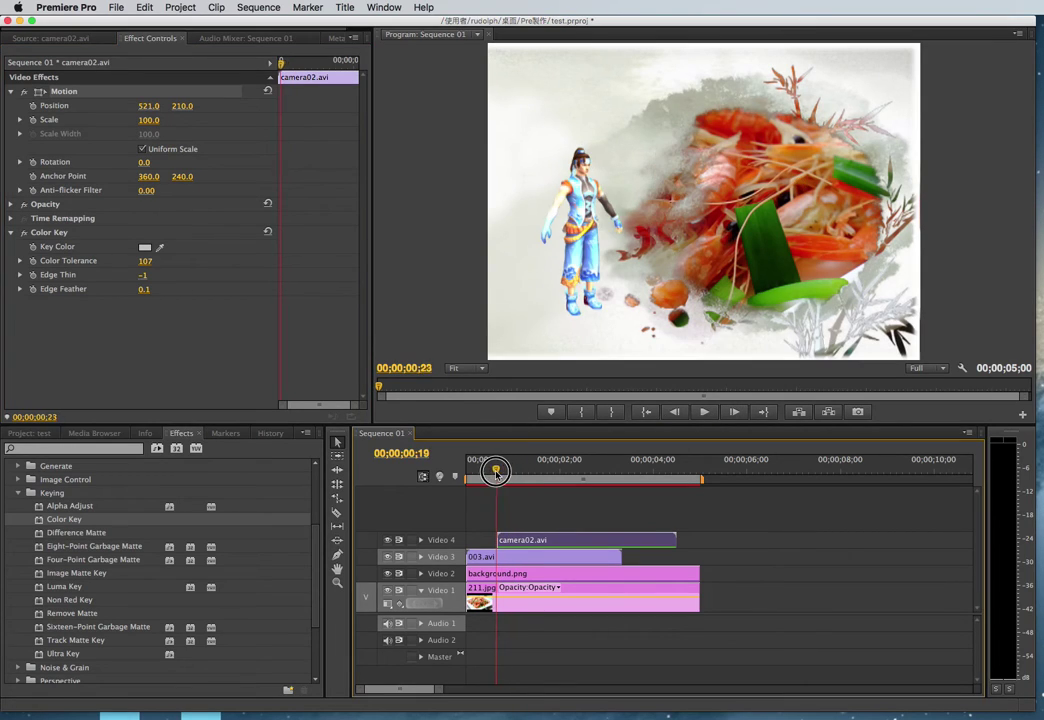
{"action": "left_click", "coordinate": [705, 412]}
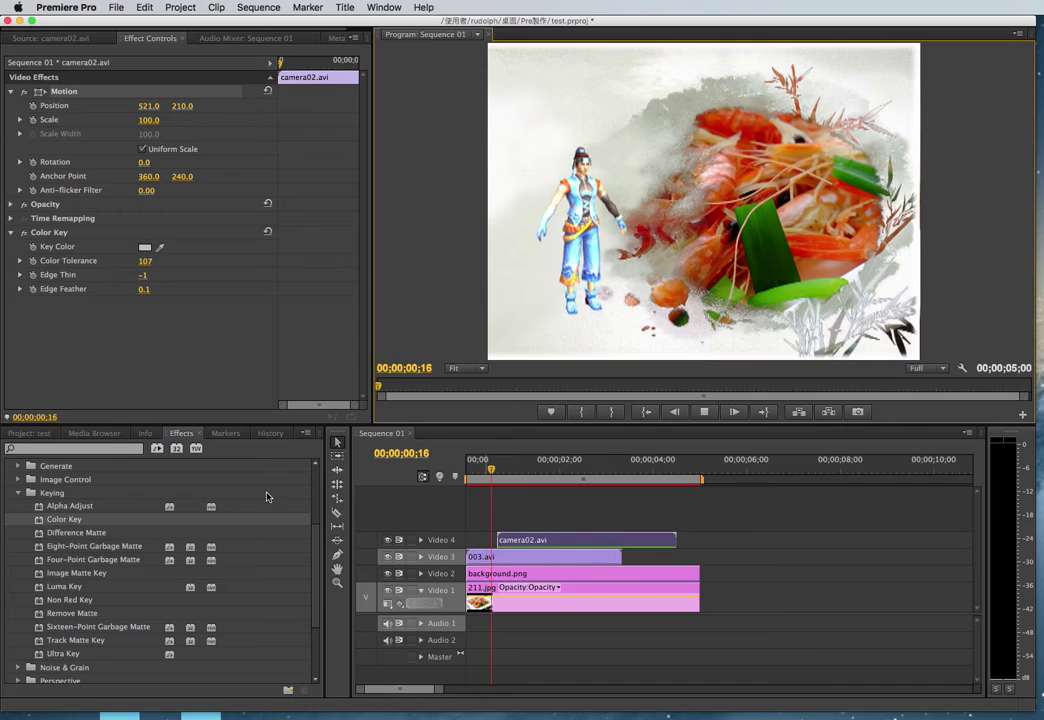
{"action": "left_click", "coordinate": [704, 411]}
{"action": "left_click", "coordinate": [19, 494]}
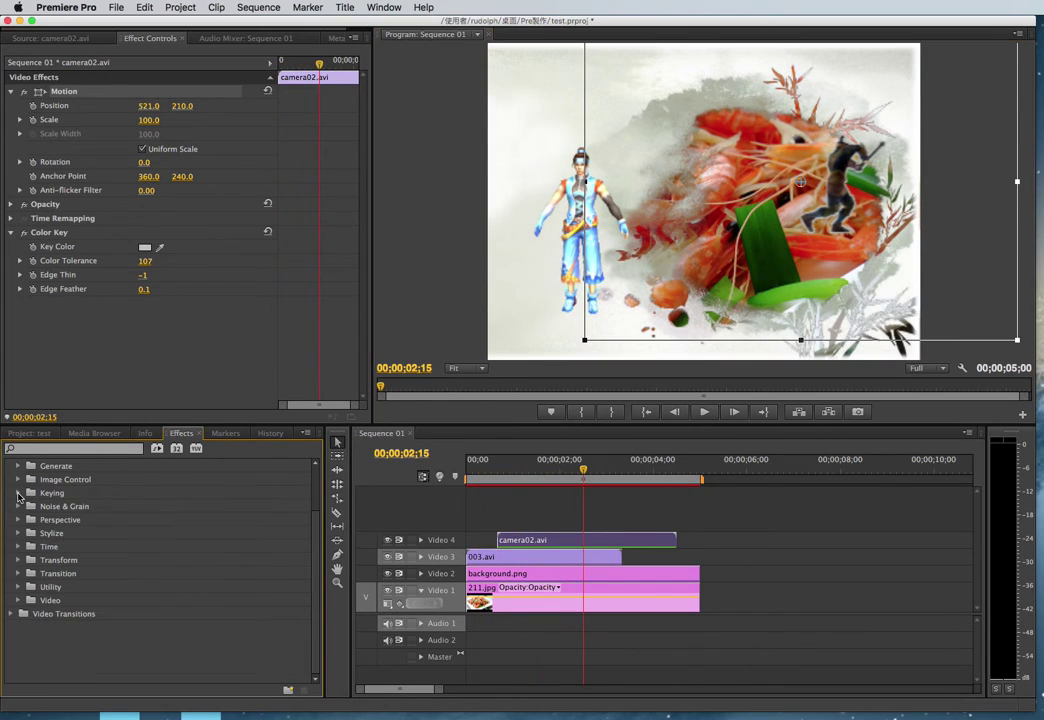
{"action": "left_click", "coordinate": [507, 601]}
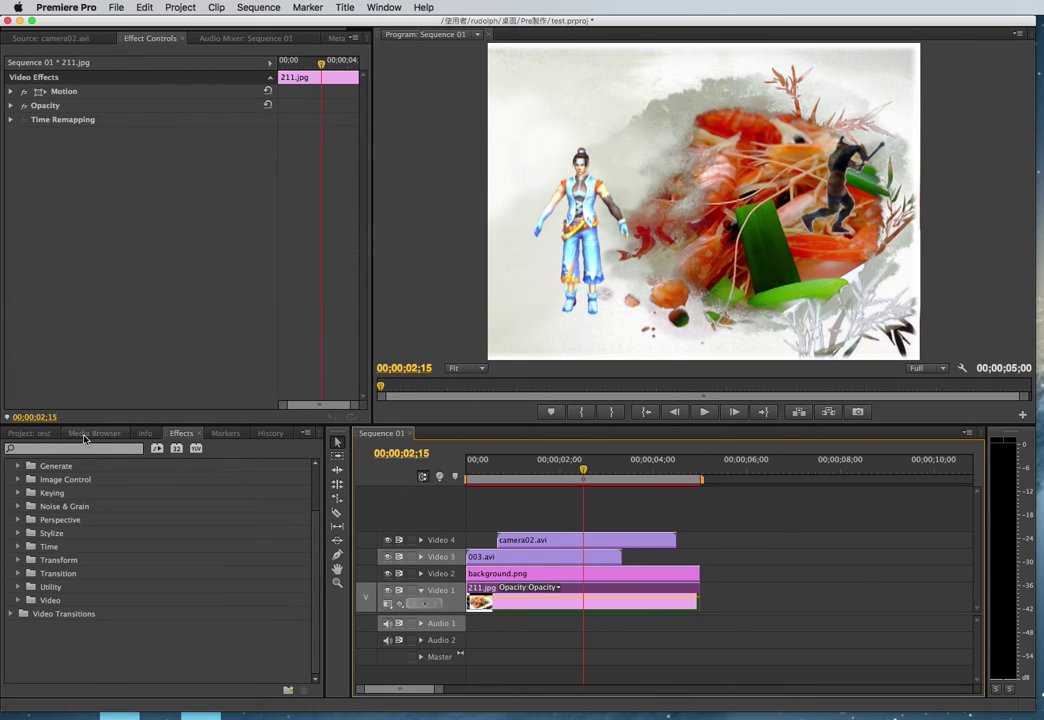
Inspect the background.png ink-wash image and locate the Luma Key effect under Keying.
{"action": "left_click", "coordinate": [93, 433]}
{"action": "left_click", "coordinate": [30, 433]}
{"action": "double_click", "coordinate": [156, 500]}
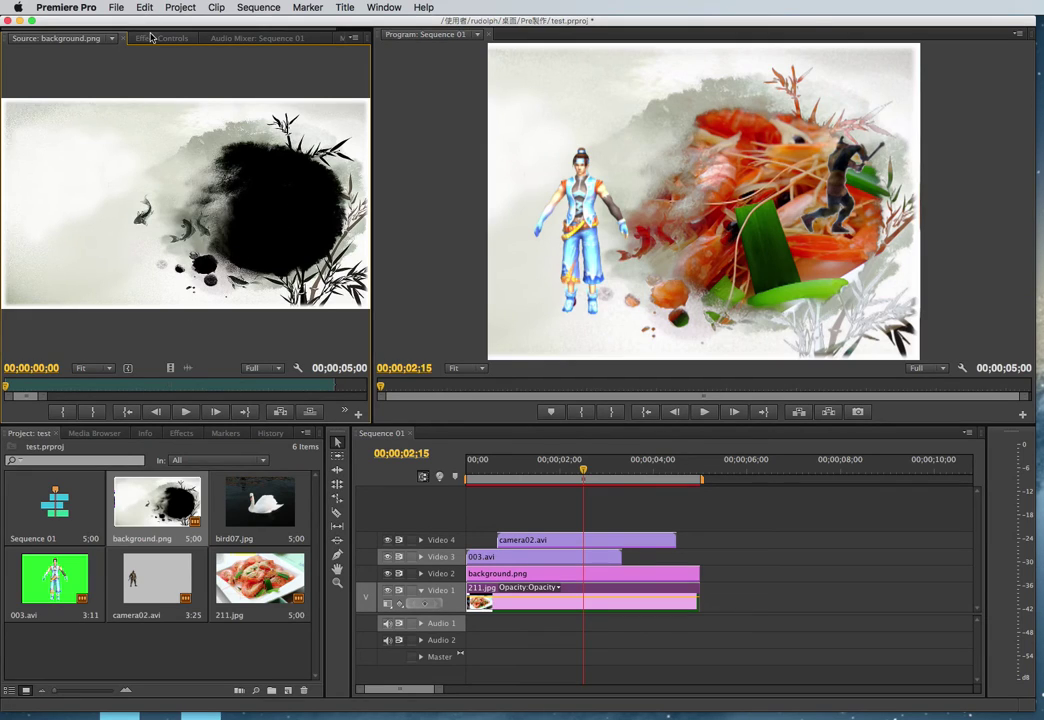
{"action": "left_click", "coordinate": [181, 433]}
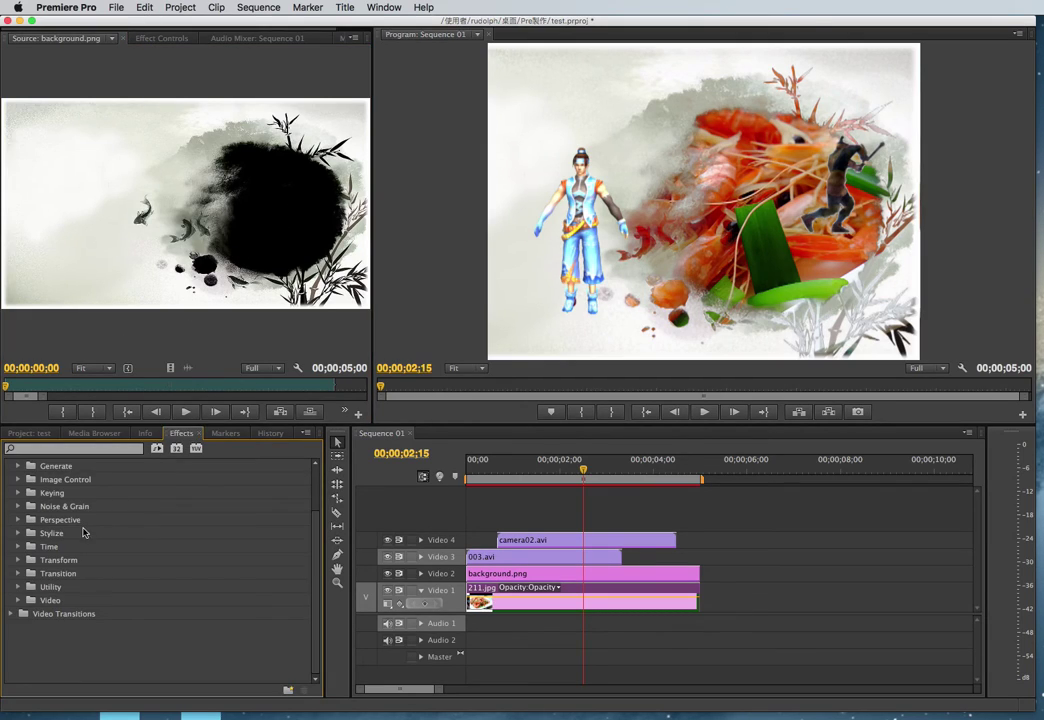
{"action": "left_click", "coordinate": [19, 493]}
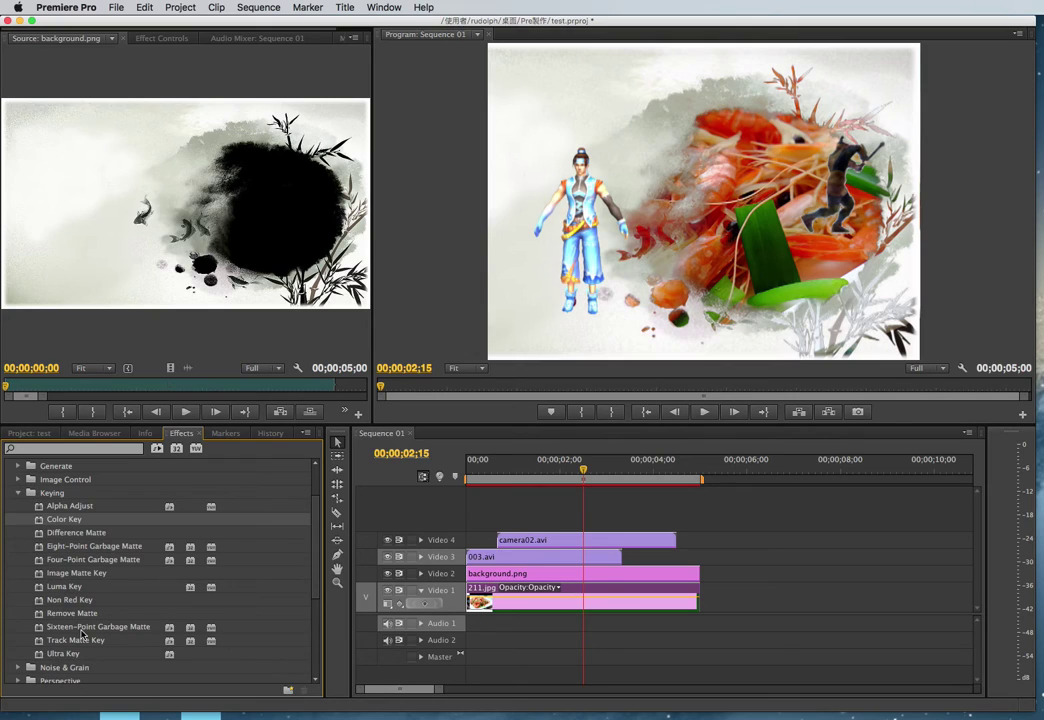
{"action": "left_click", "coordinate": [60, 587]}
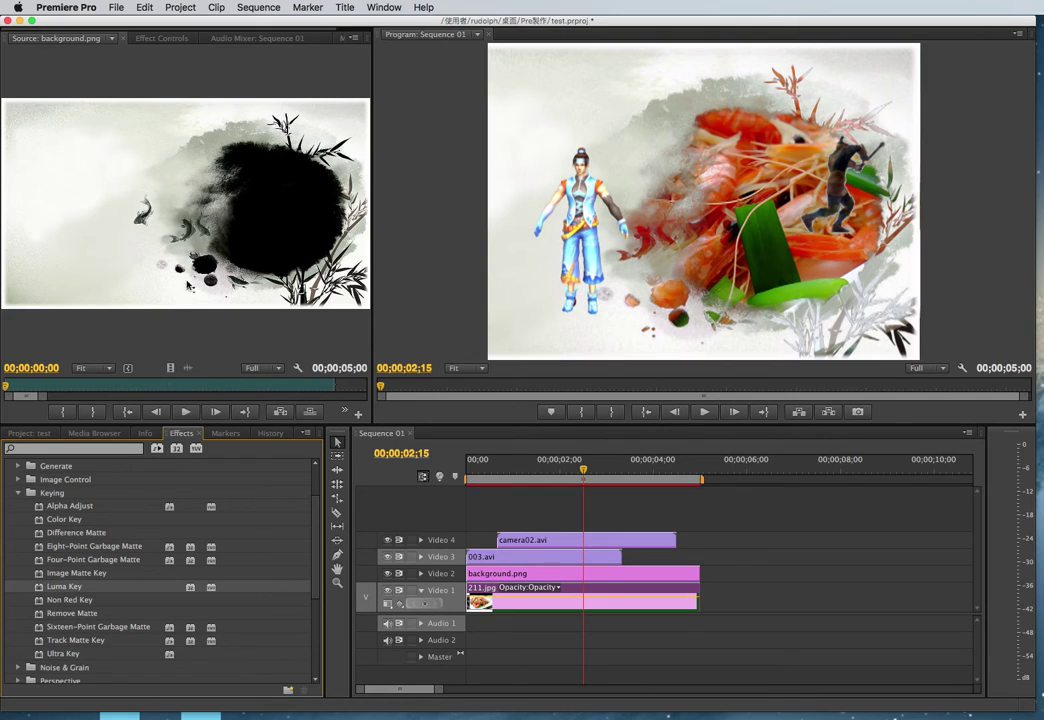
Select the background.png clip on Video 2 and show its Luma Key settings.
{"action": "left_click", "coordinate": [172, 42]}
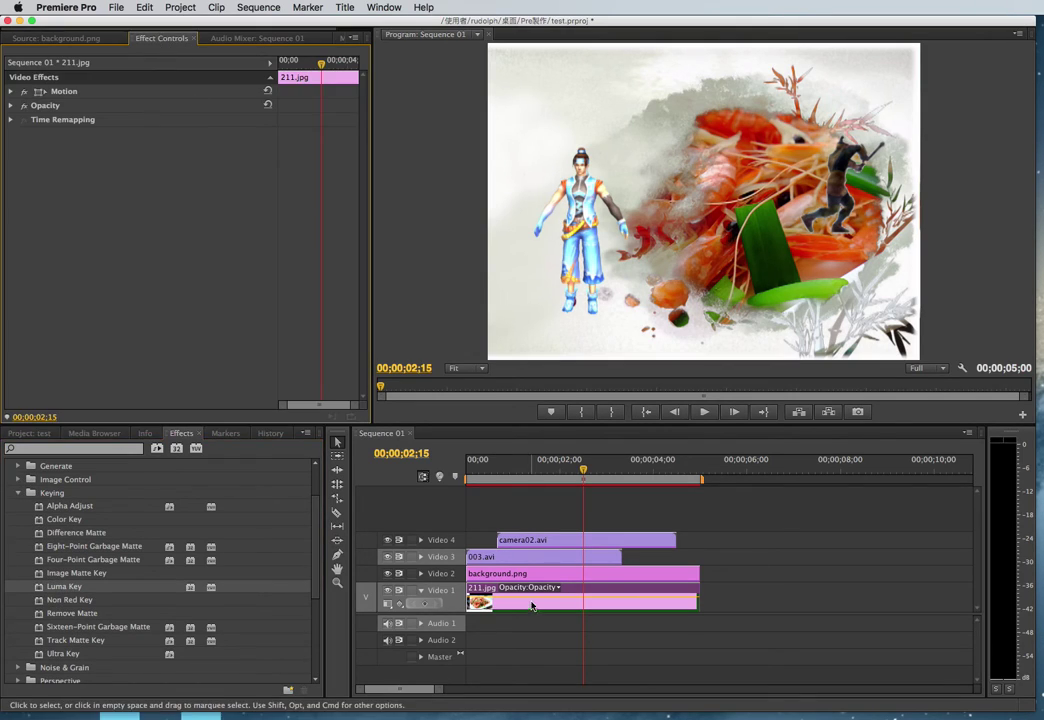
{"action": "left_click", "coordinate": [522, 573]}
{"action": "double_click", "coordinate": [522, 573]}
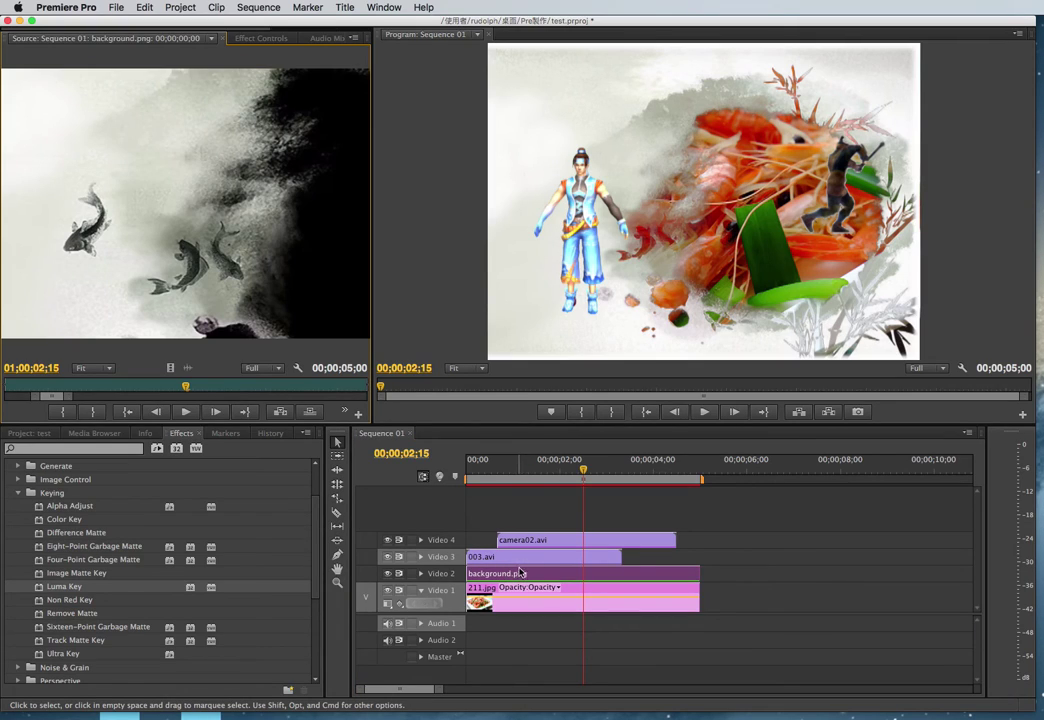
{"action": "left_click", "coordinate": [261, 38]}
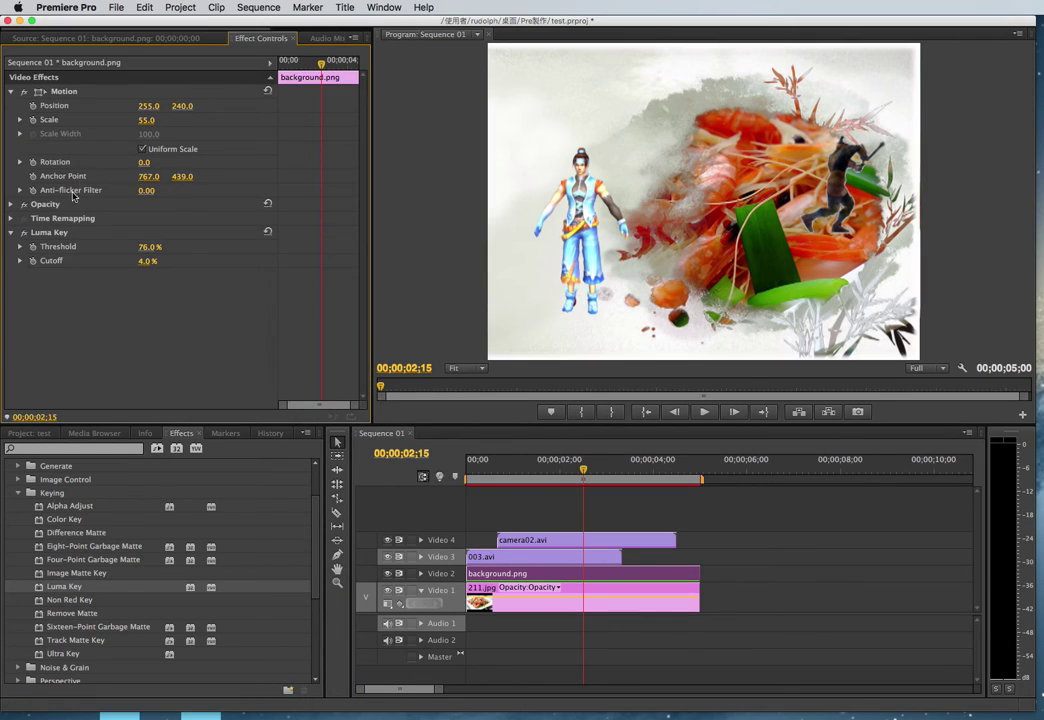
Set the Luma Key threshold to 85%, then lower it to 80%.
{"action": "left_click", "coordinate": [149, 247]}
{"action": "type", "text": "85"}
{"action": "key", "text": "Return"}
{"action": "left_click", "coordinate": [148, 247]}
{"action": "type", "text": "80"}
{"action": "key", "text": "Return"}
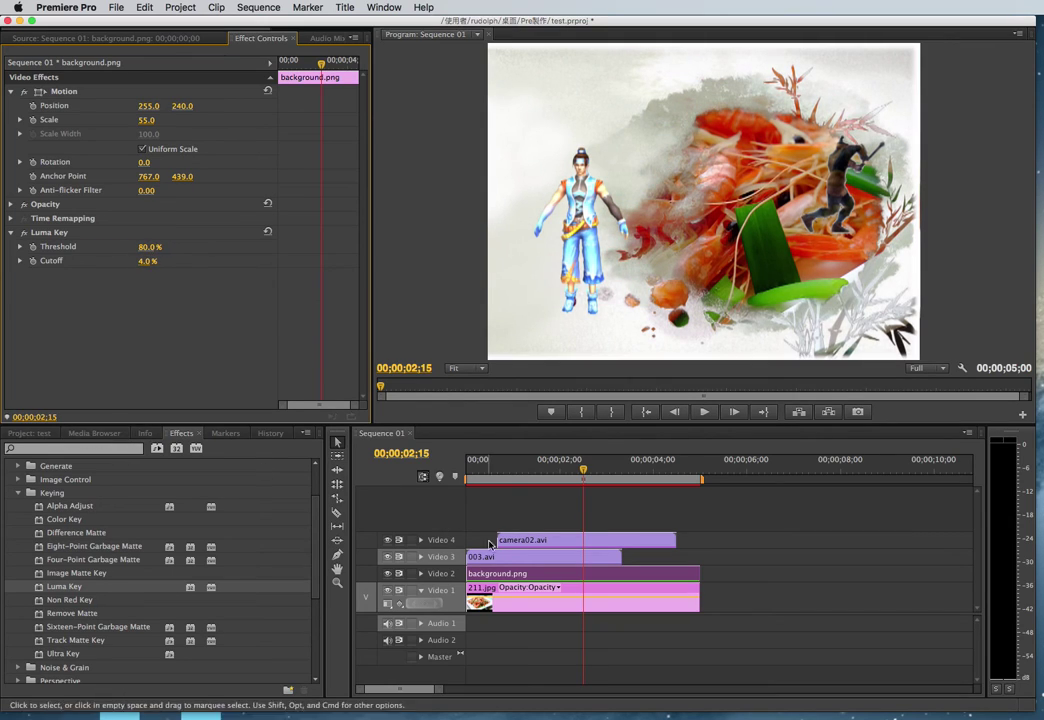
{"action": "double_click", "coordinate": [508, 563]}
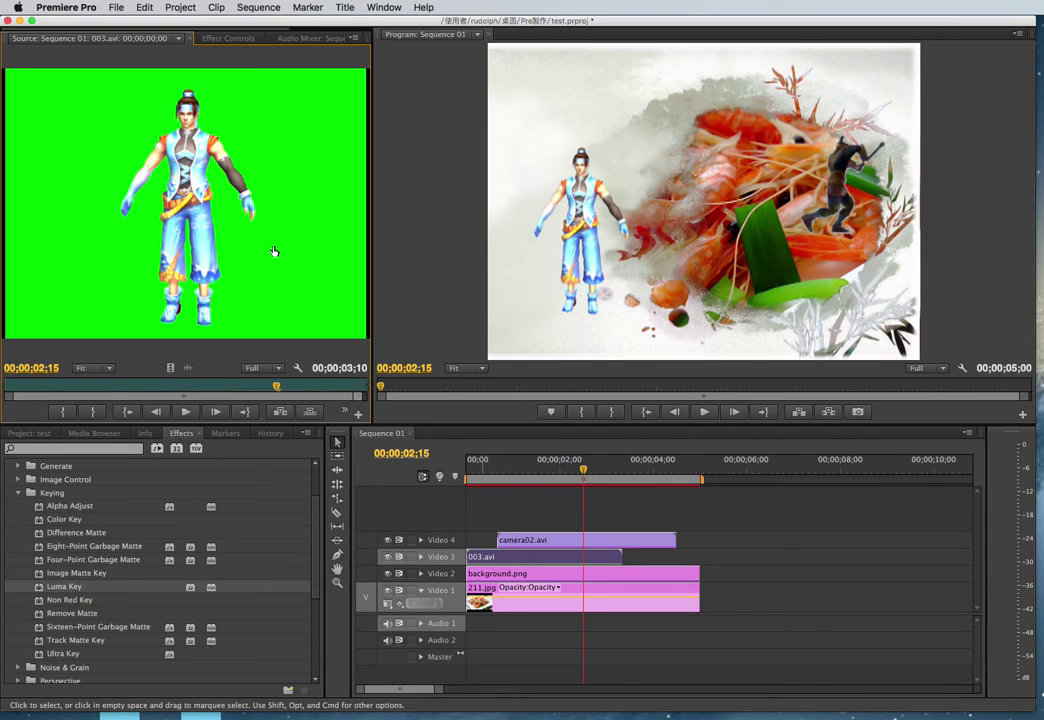
Display 003.avi's green Color Key (tolerance 162) and Motion settings (scale 60, position 153, 280).
{"action": "left_click", "coordinate": [195, 37]}
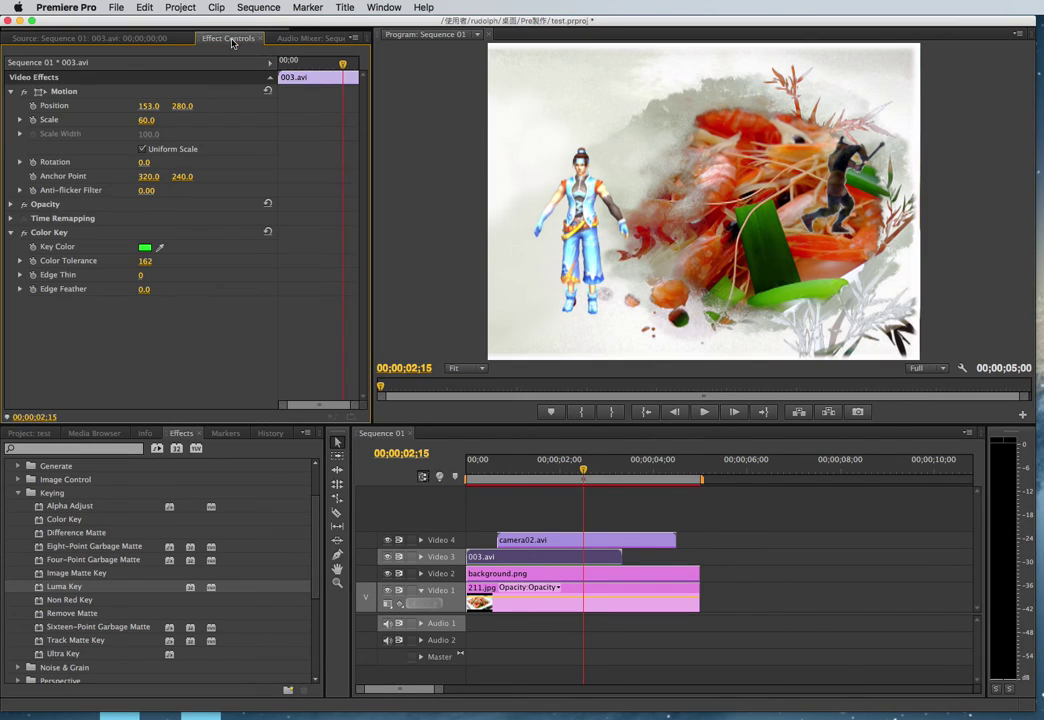